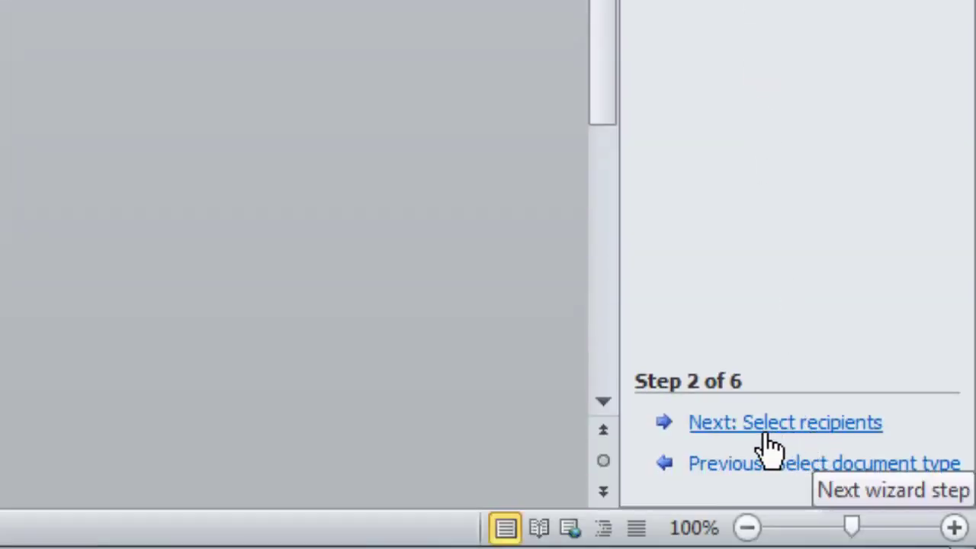
Advance the mail merge to recipient selection and start a newly typed recipient list
left_click(822, 427)
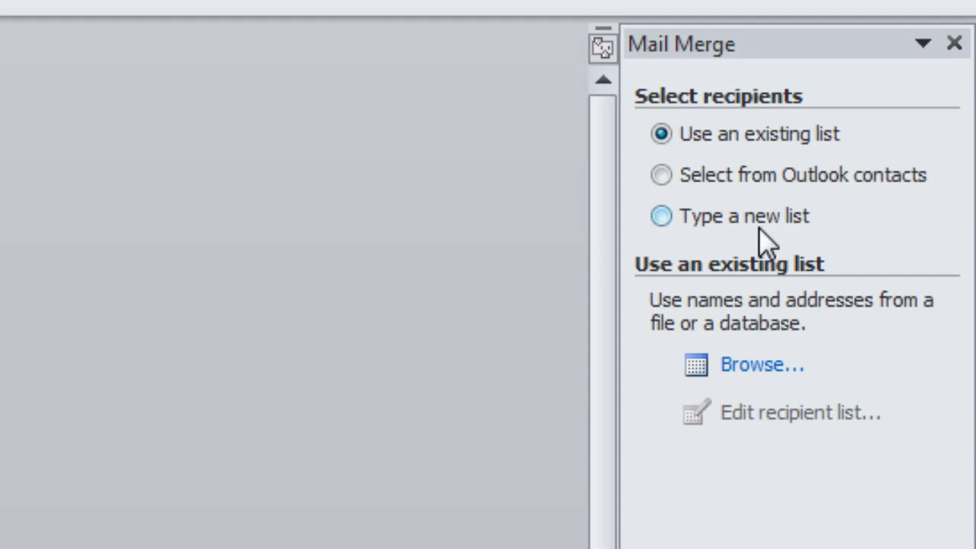
left_click(661, 217)
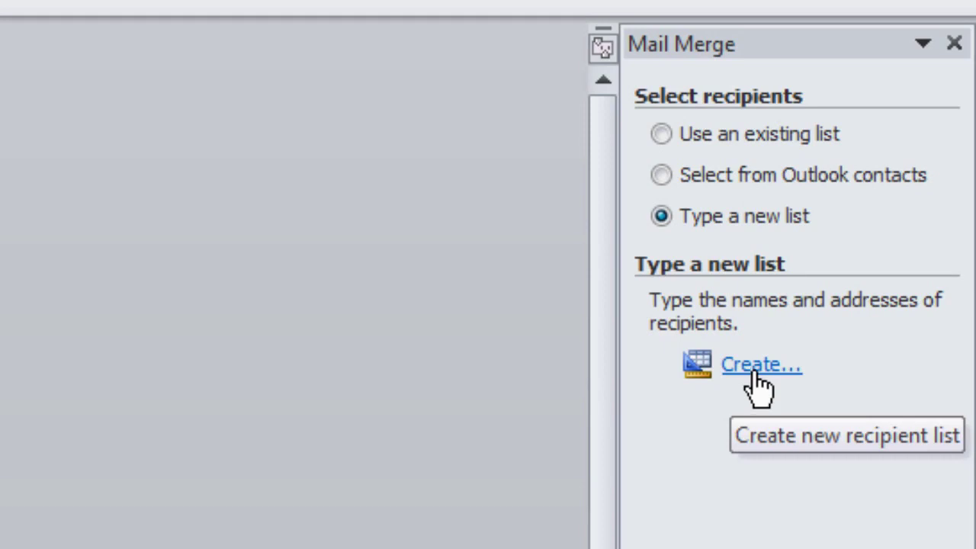
left_click(757, 376)
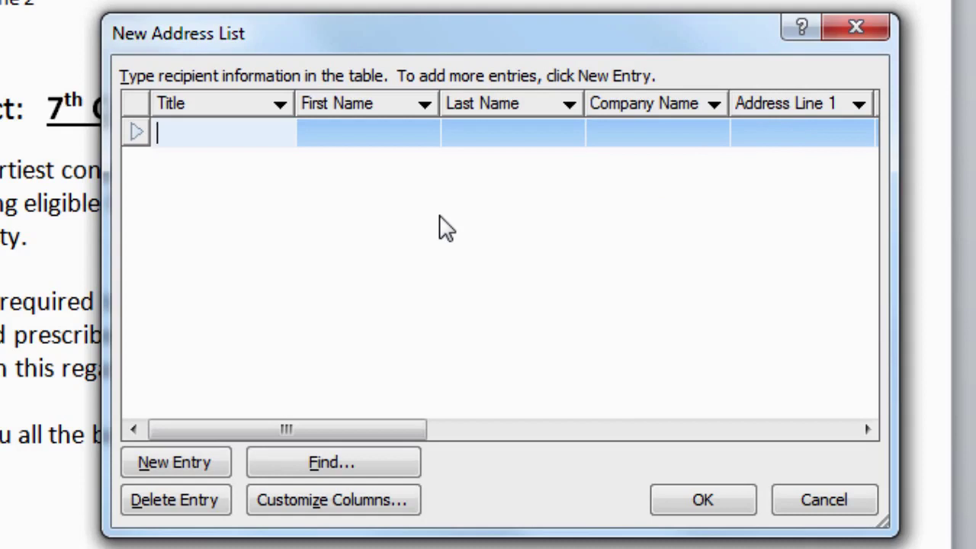
Scroll the empty New Address List table right to reveal columns through E-mail Address
left_click_drag(275, 430, 642, 431)
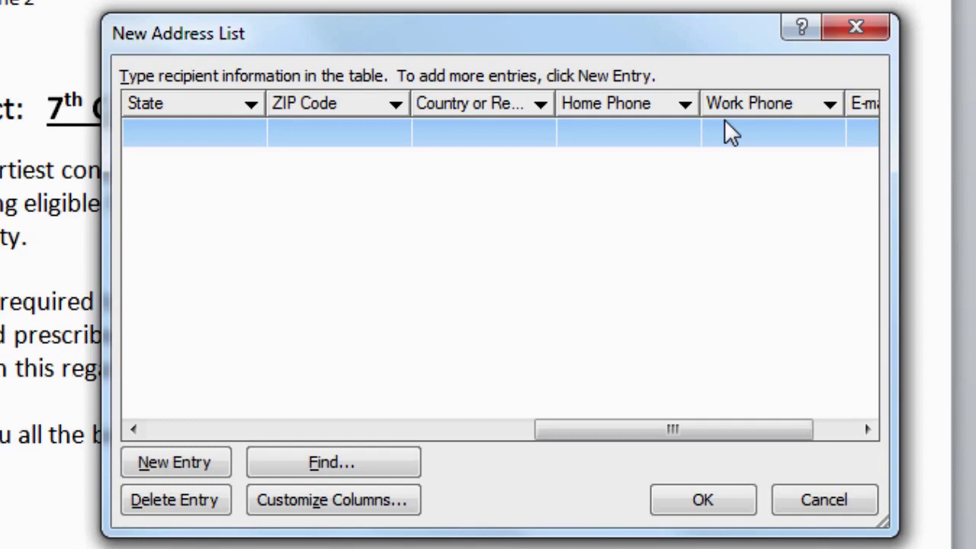
left_click_drag(634, 432, 712, 421)
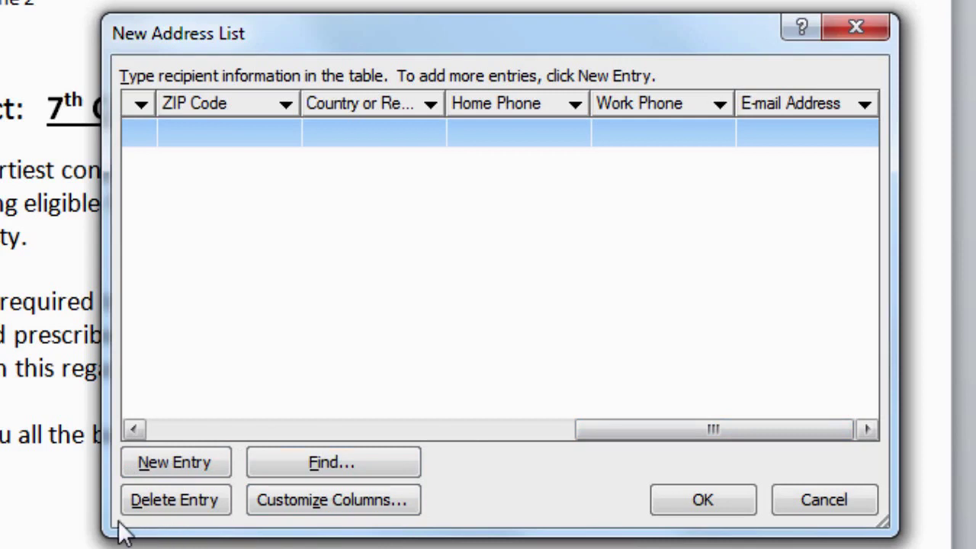
Delete the E-mail Address, Work Phone, Home Phone and Country or Region fields
left_click(339, 503)
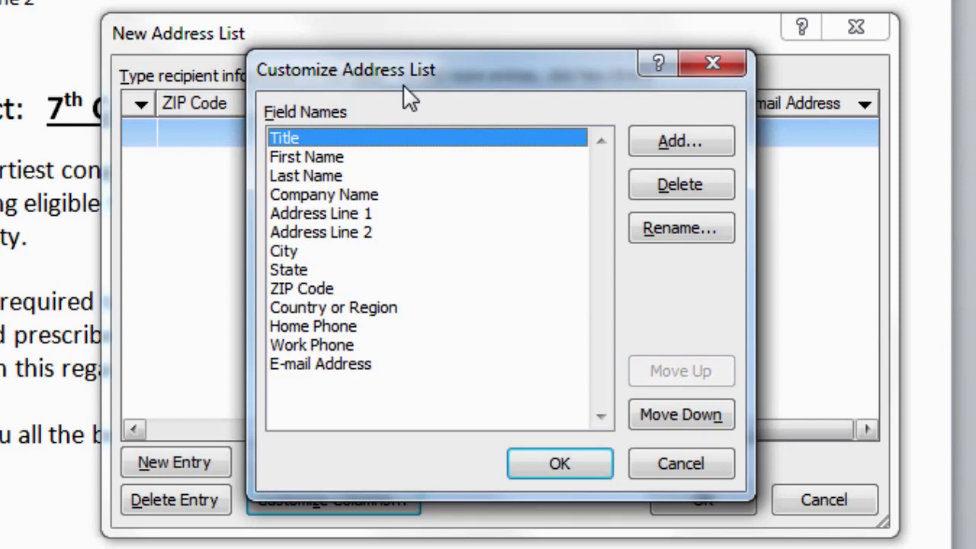
left_click(351, 366)
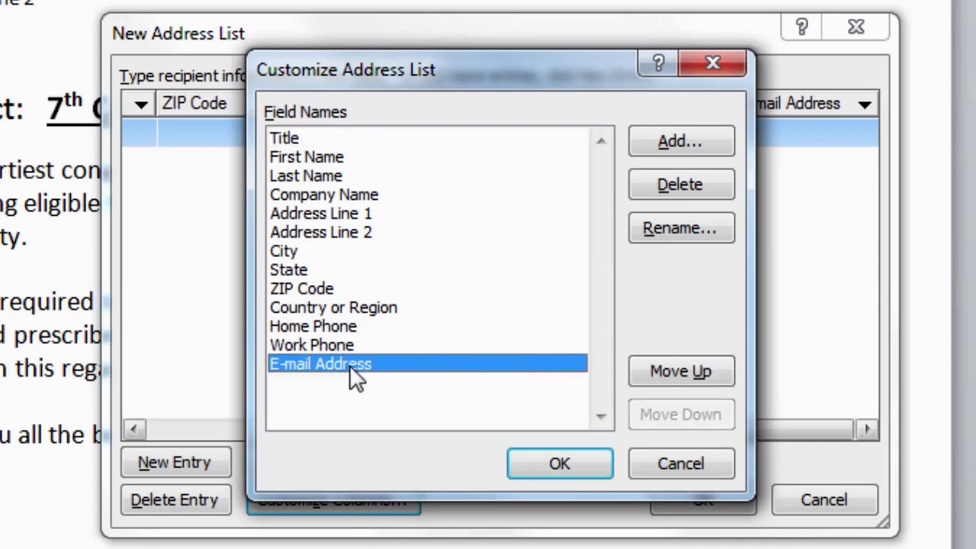
left_click(683, 183)
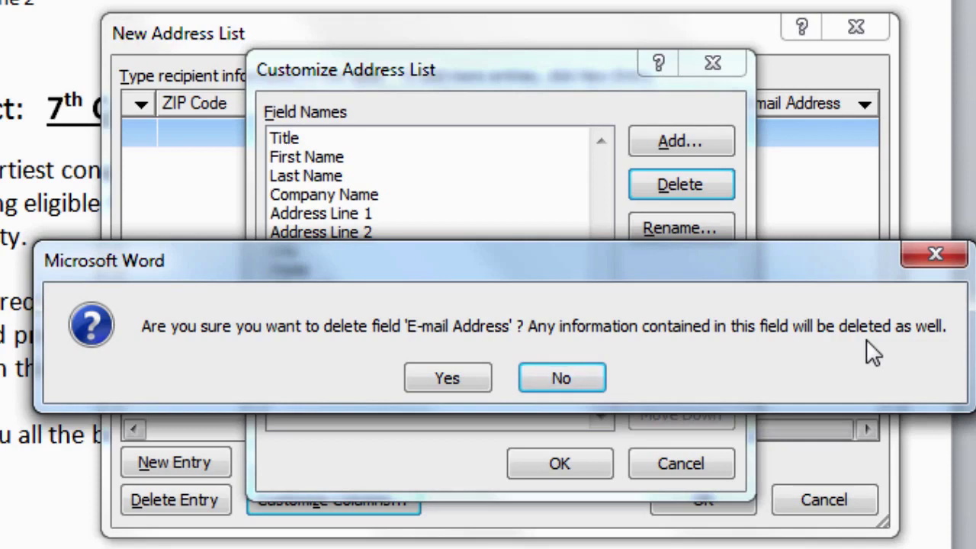
left_click(451, 379)
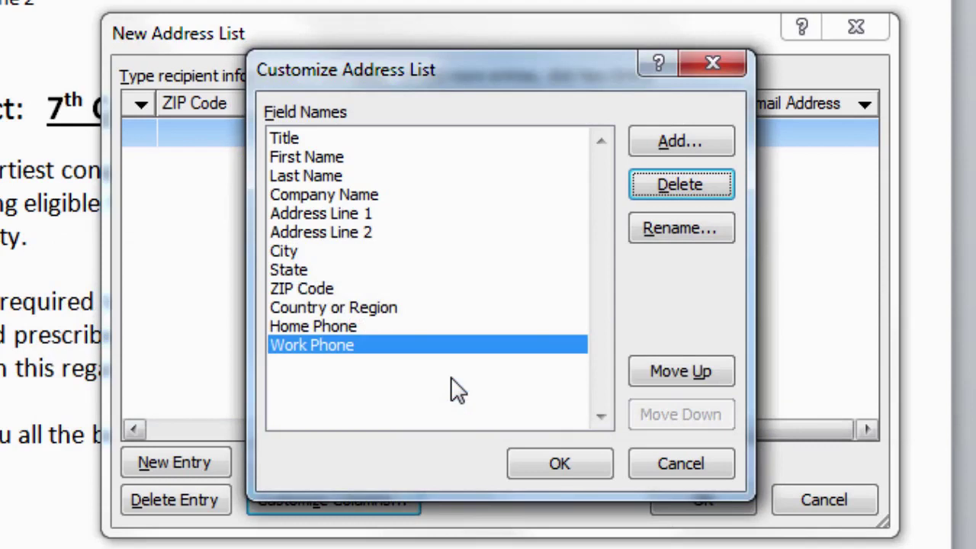
left_click(677, 183)
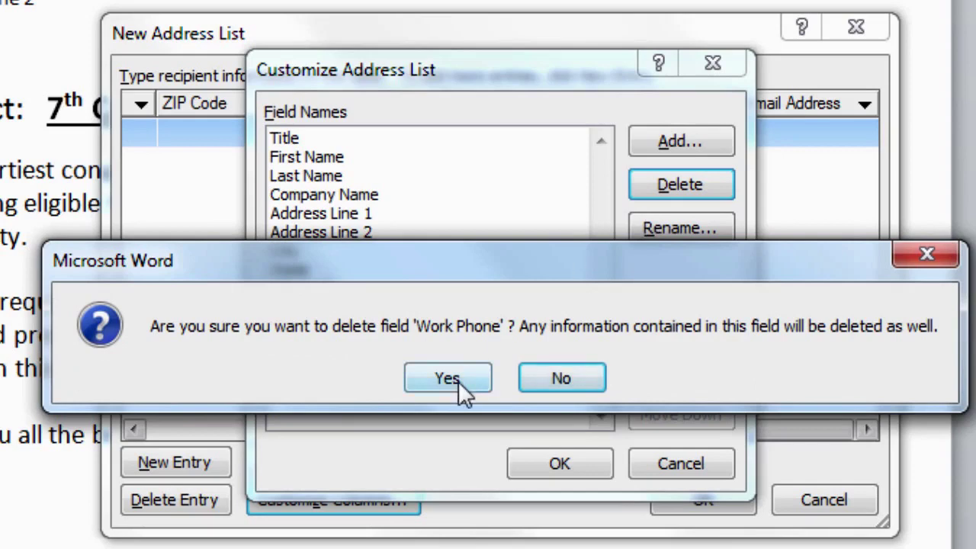
left_click(458, 381)
left_click(679, 182)
left_click(461, 380)
left_click(666, 183)
left_click(448, 381)
Delete the ZIP Code, State and Company Name fields, leaving Title through City
left_click(670, 184)
left_click(455, 373)
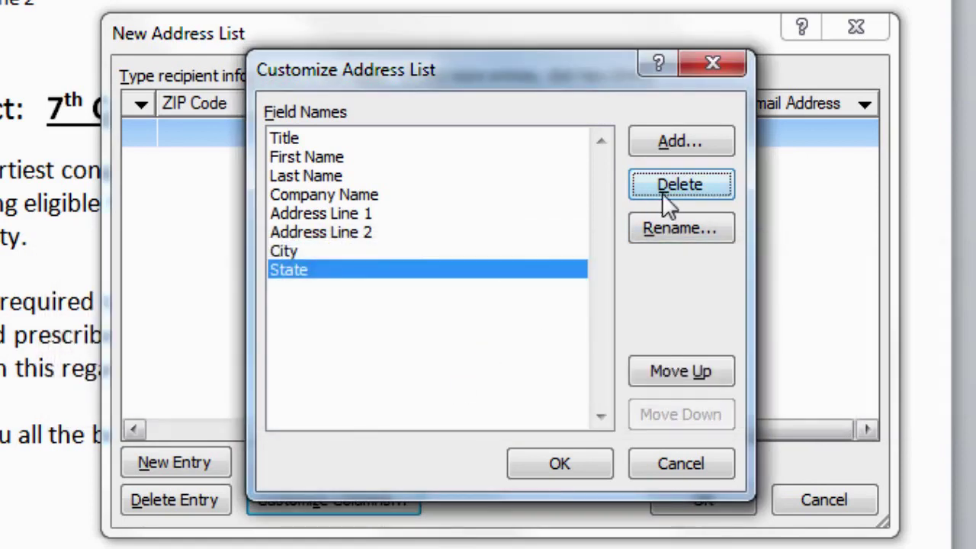
left_click(670, 184)
left_click(452, 376)
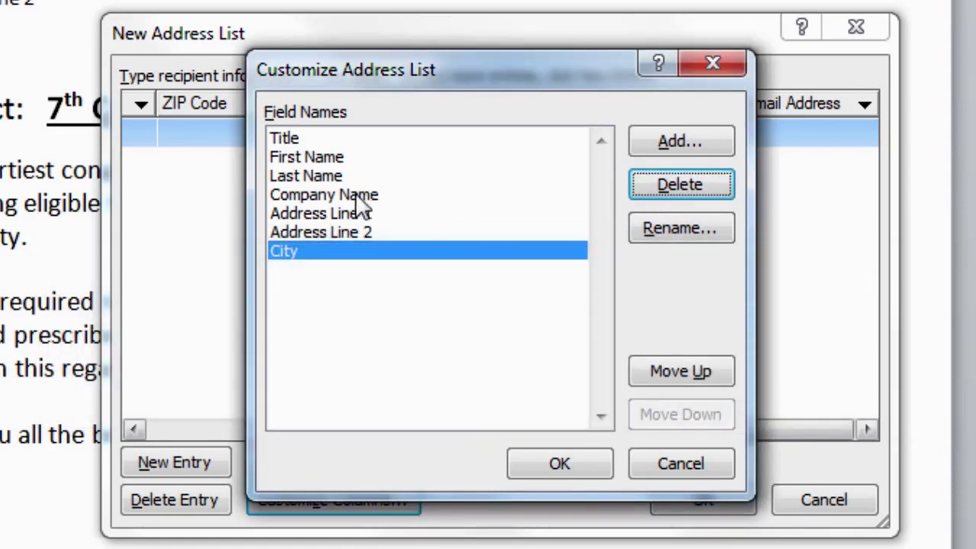
left_click(427, 196)
left_click(670, 187)
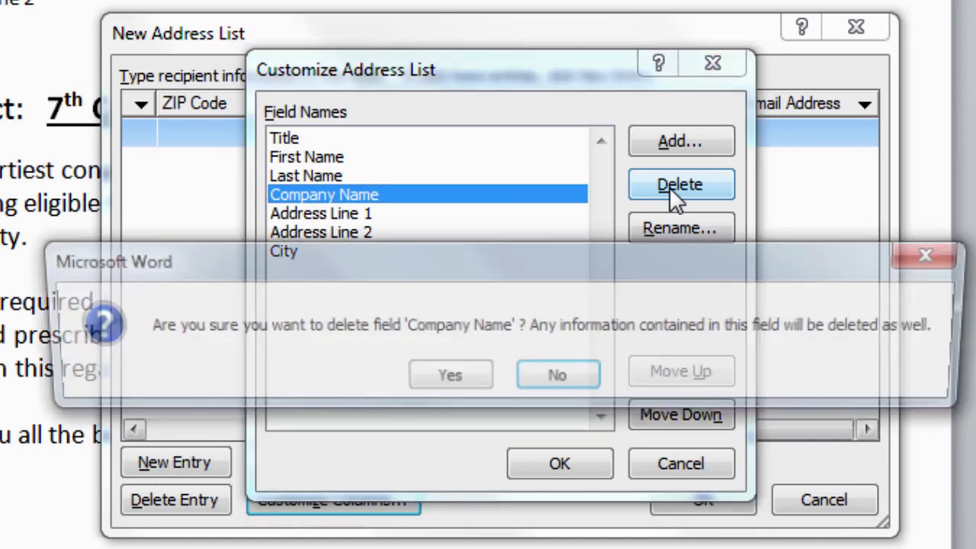
left_click(392, 373)
key("End")
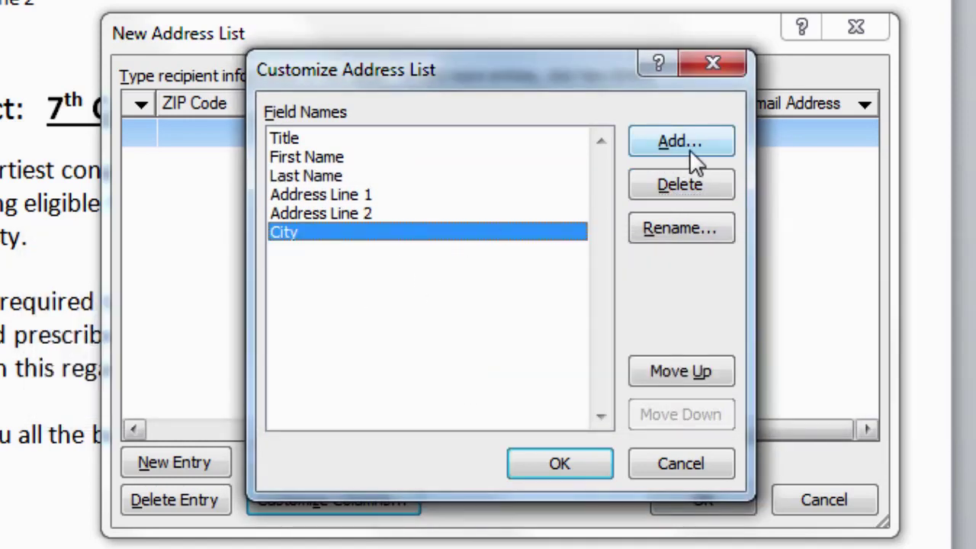
key("Return")
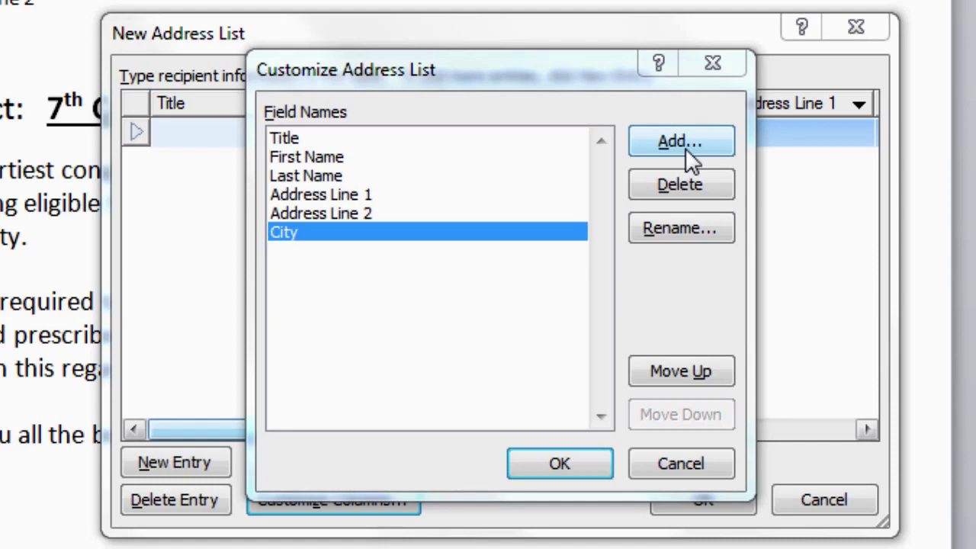
left_click(685, 148)
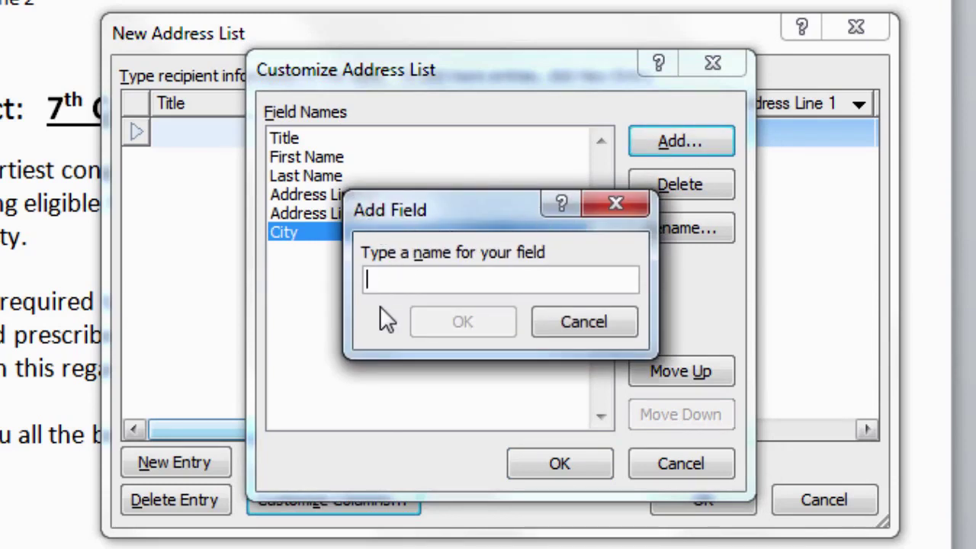
Add a field named Father's Name and move it up one place
type("Father")
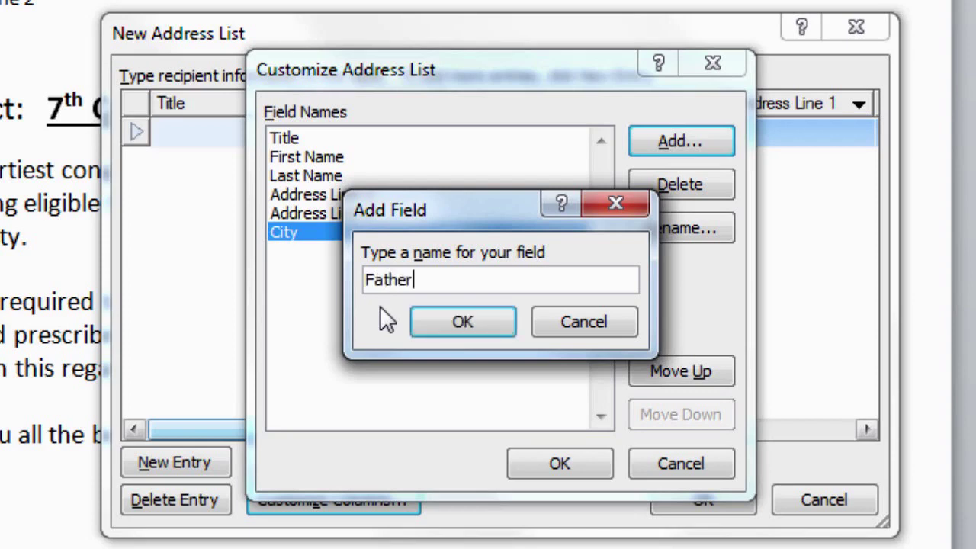
type("'s Name")
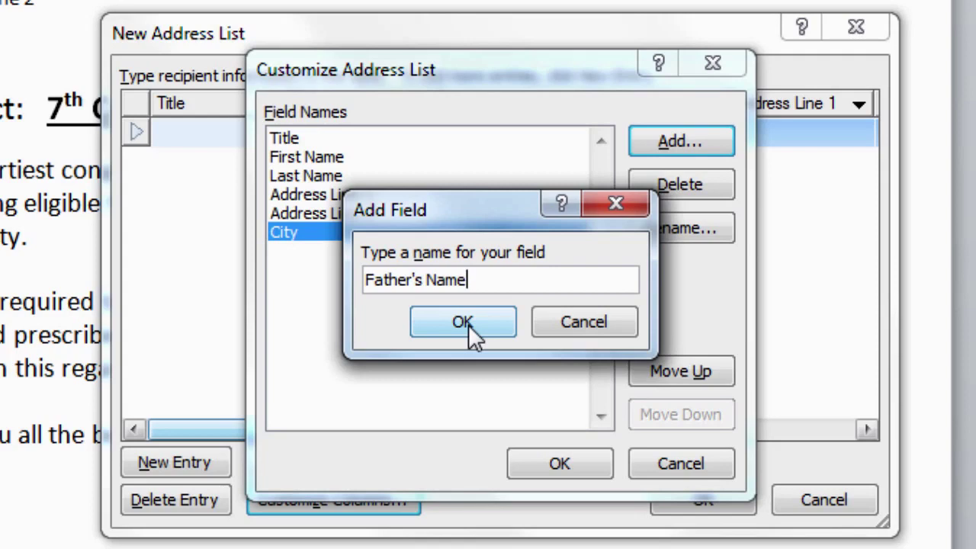
left_click(468, 325)
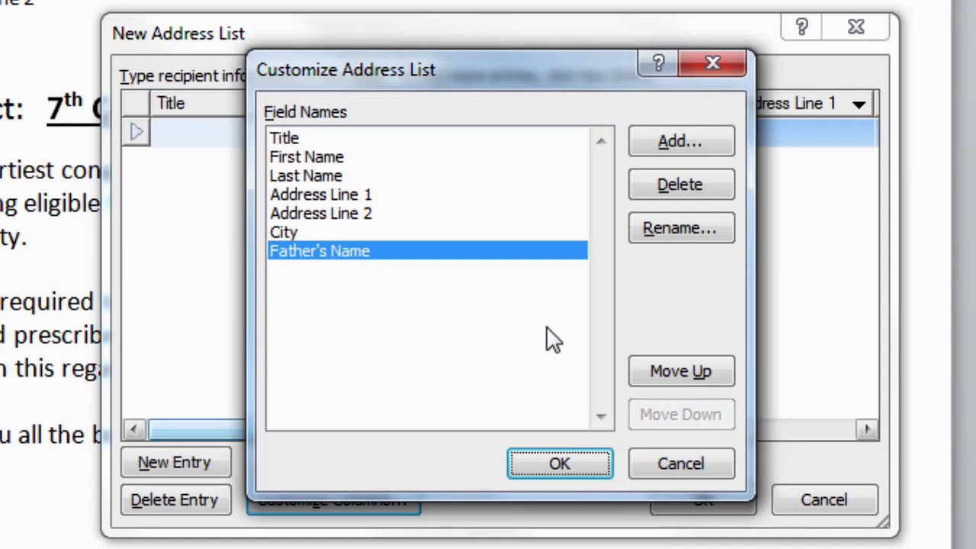
left_click(682, 378)
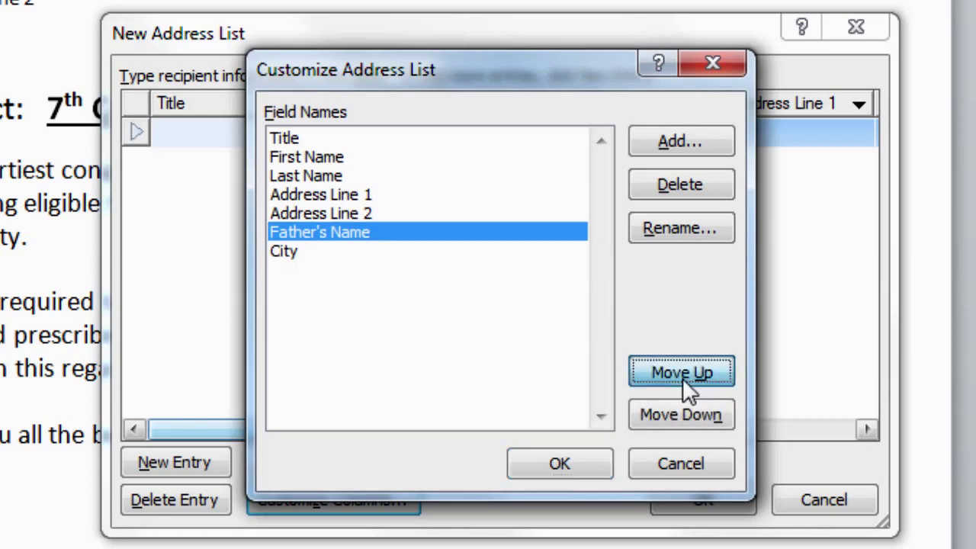
Move Father's Name up to follow Last Name and apply the customised fields
left_click(682, 379)
left_click(682, 378)
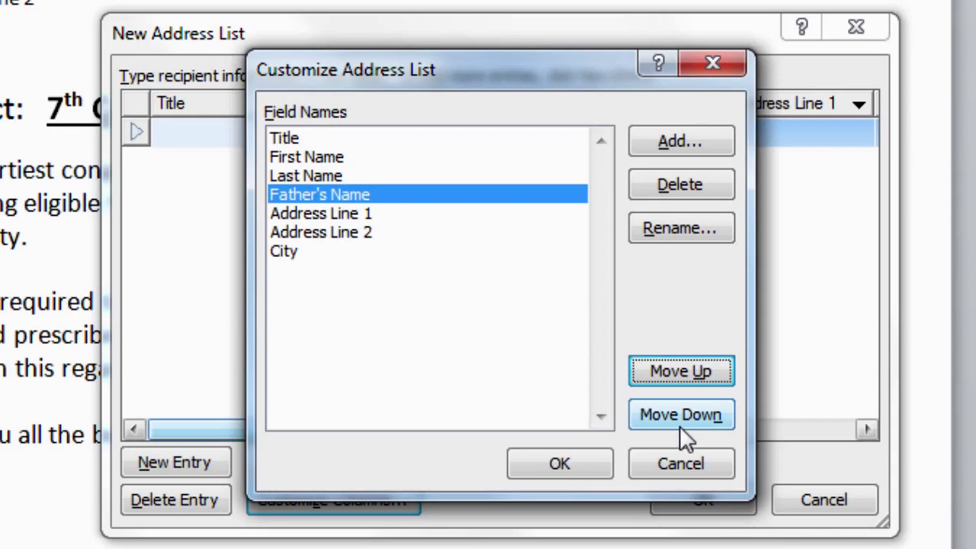
left_click(575, 465)
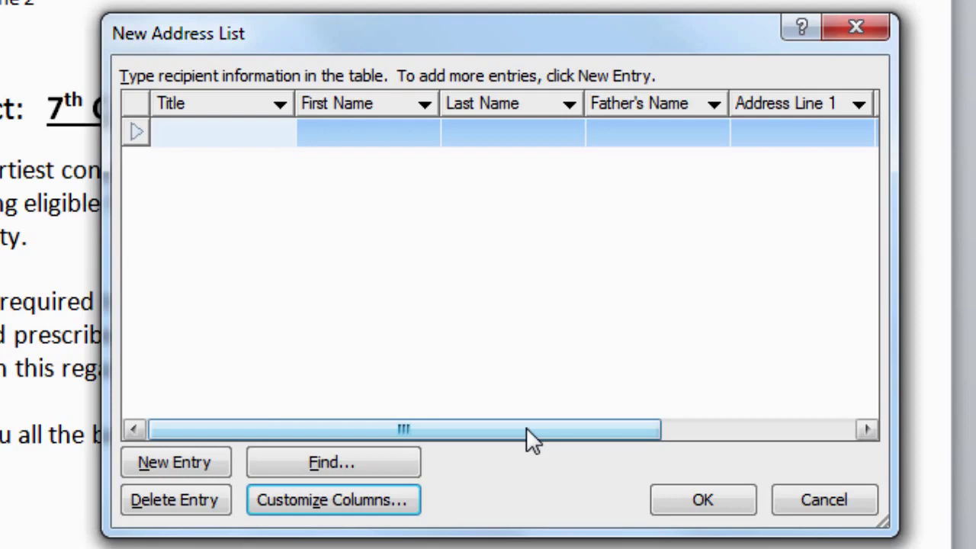
mouse_move(526, 429)
left_mouse_down()
mouse_move(753, 427)
mouse_move(508, 427)
left_mouse_up()
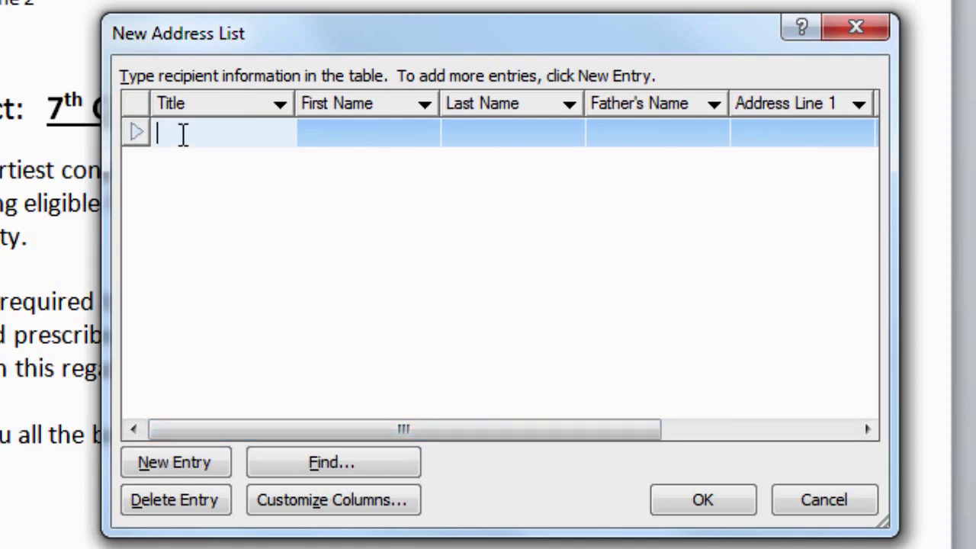
Enter the first recipient's title Mr, first name, last name and father's name
type("Mr.")
key("Tab")
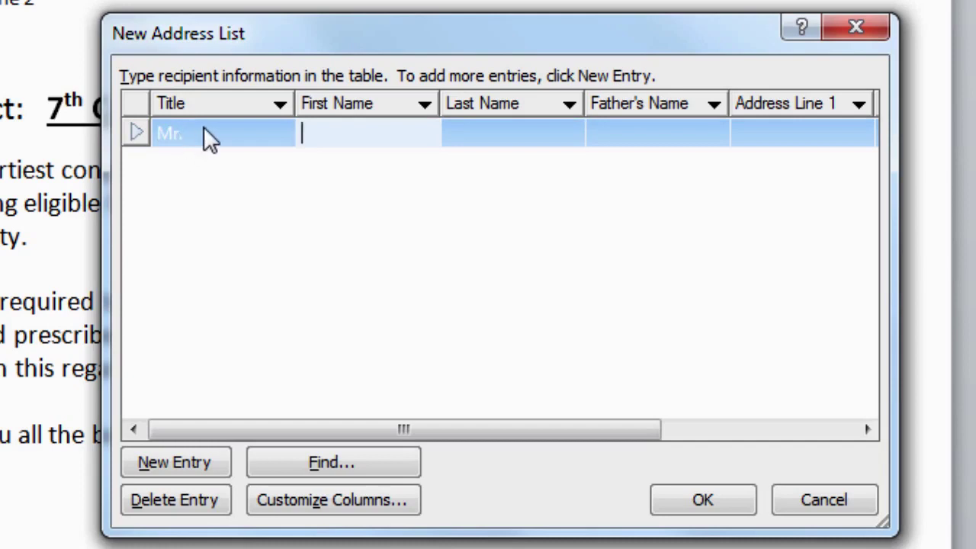
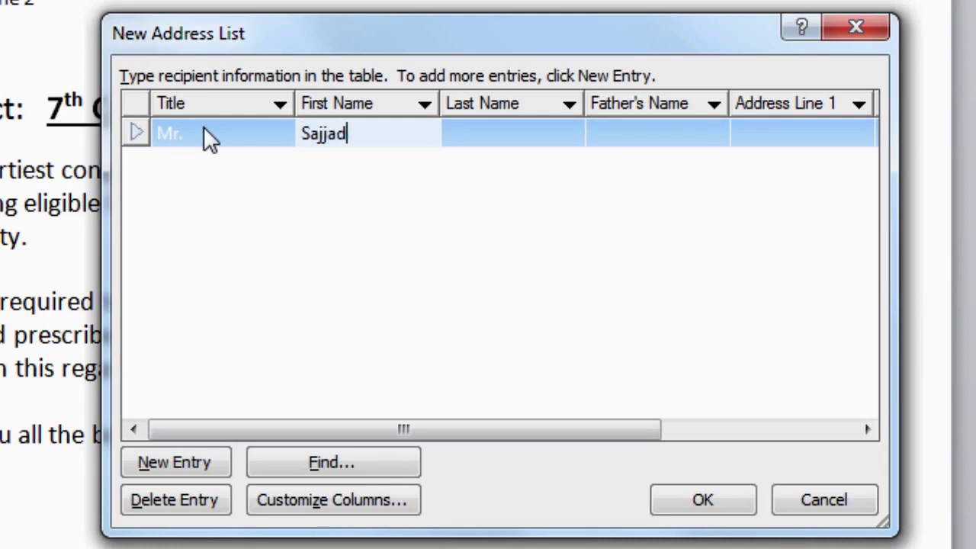
key("Tab")
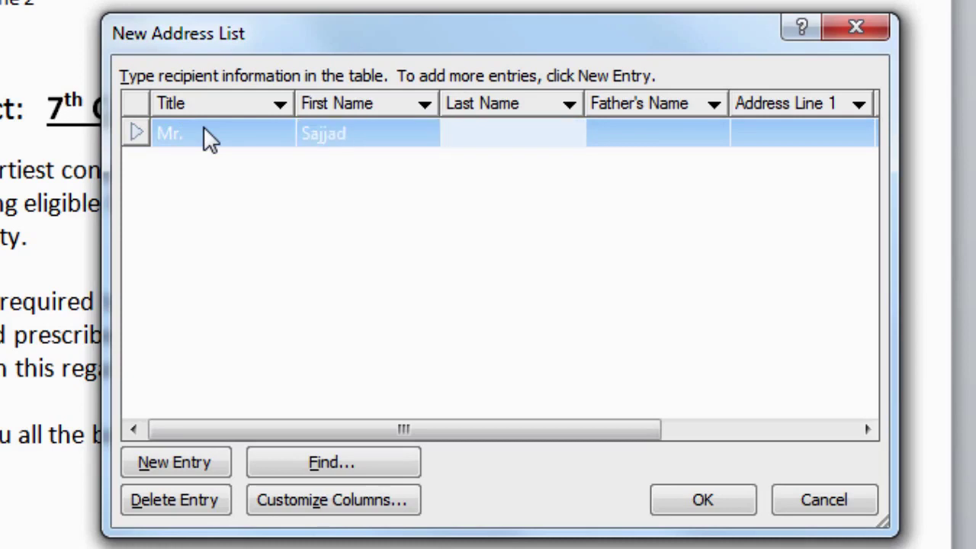
key("Tab")
Fill in the first recipient's Address Line 1, Address Line 2 and City
key("Tab")
key("Tab")
key("Tab")
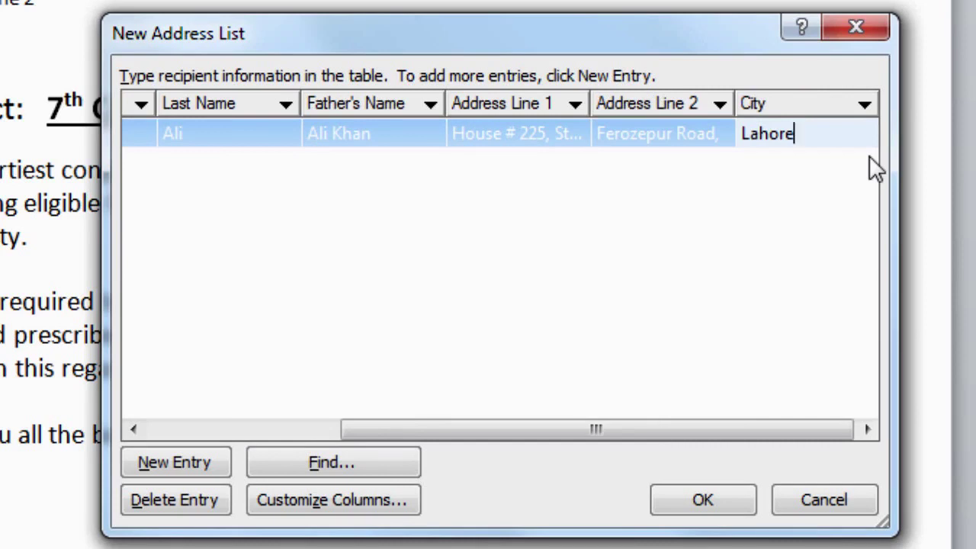
key("shift+Tab")
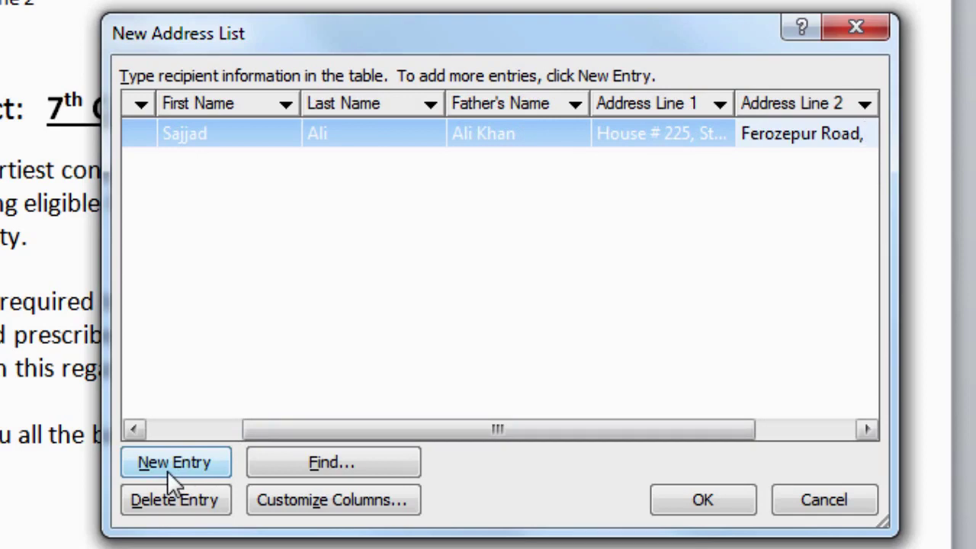
Add a new recipient entry with title Miss and begin entering the first name
left_click(167, 471)
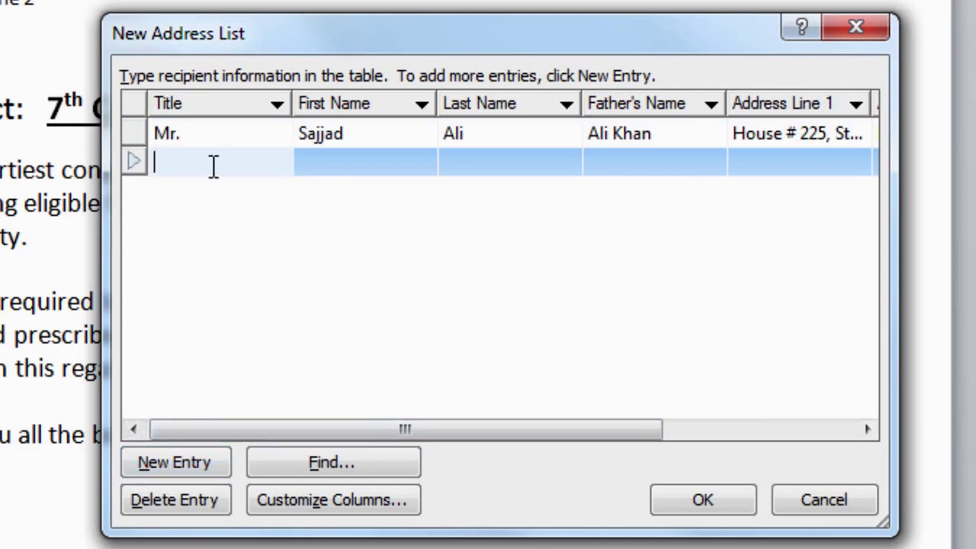
type("Miss")
left_click(341, 160)
type("Shazia")
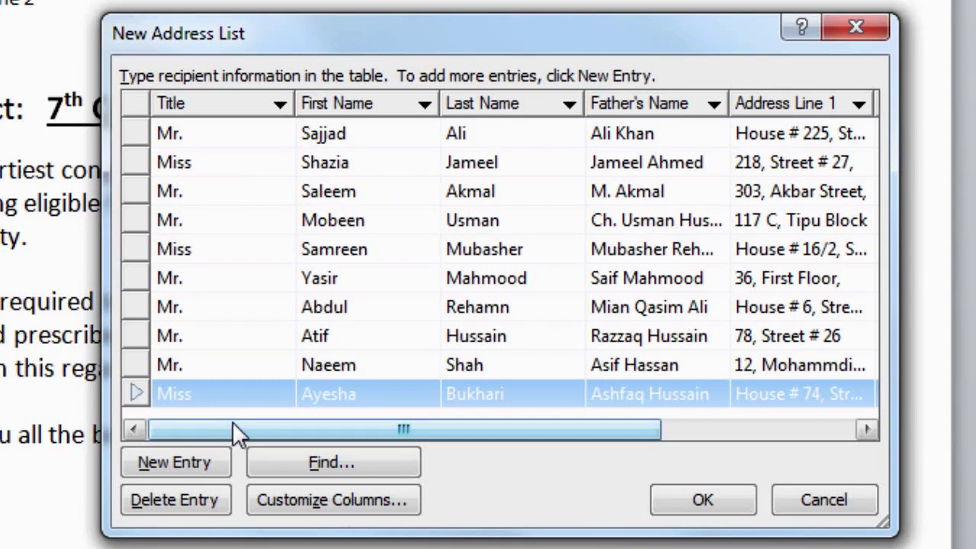
Save the recipient list as Students in My Data Sources
left_click(695, 509)
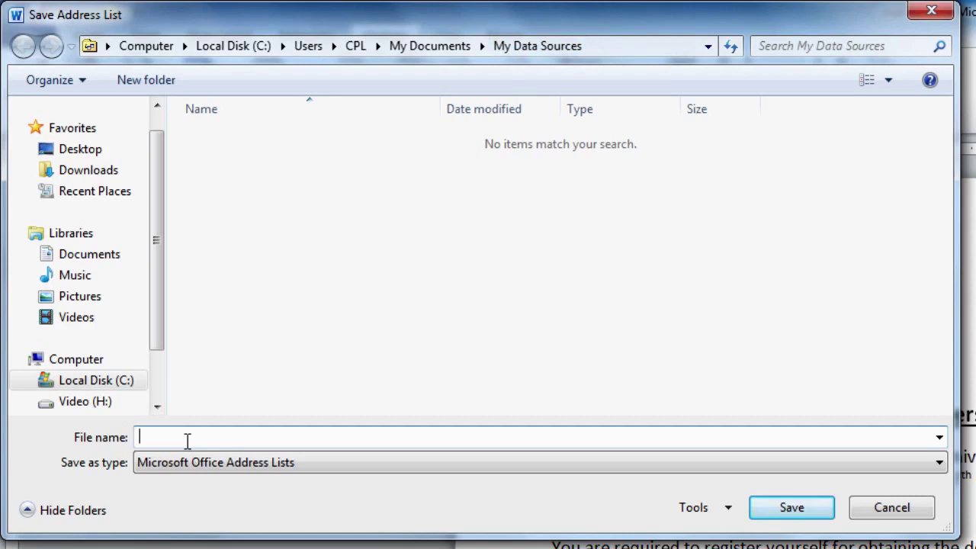
type("Students")
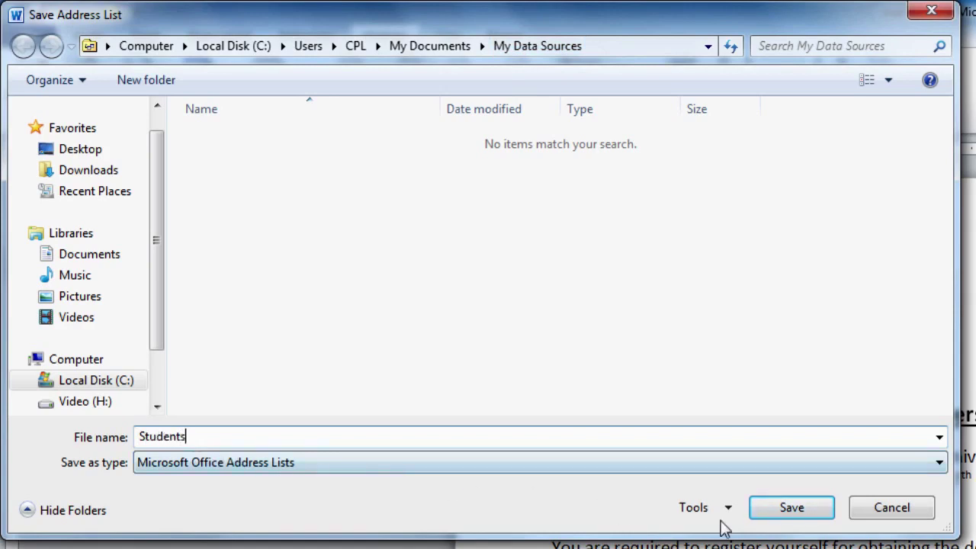
left_click(789, 524)
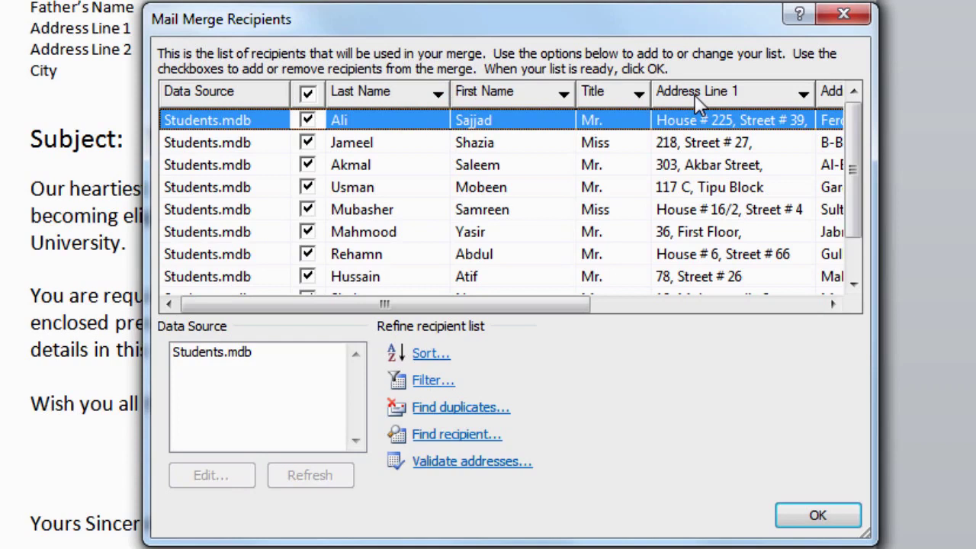
Review the Students recipient columns and accept the list
left_click_drag(585, 307, 836, 311)
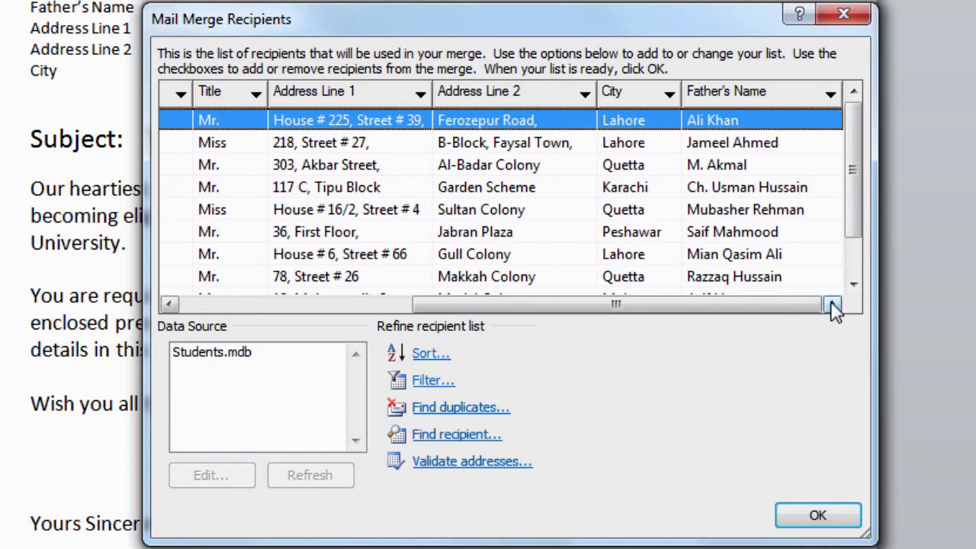
left_click_drag(735, 314, 503, 314)
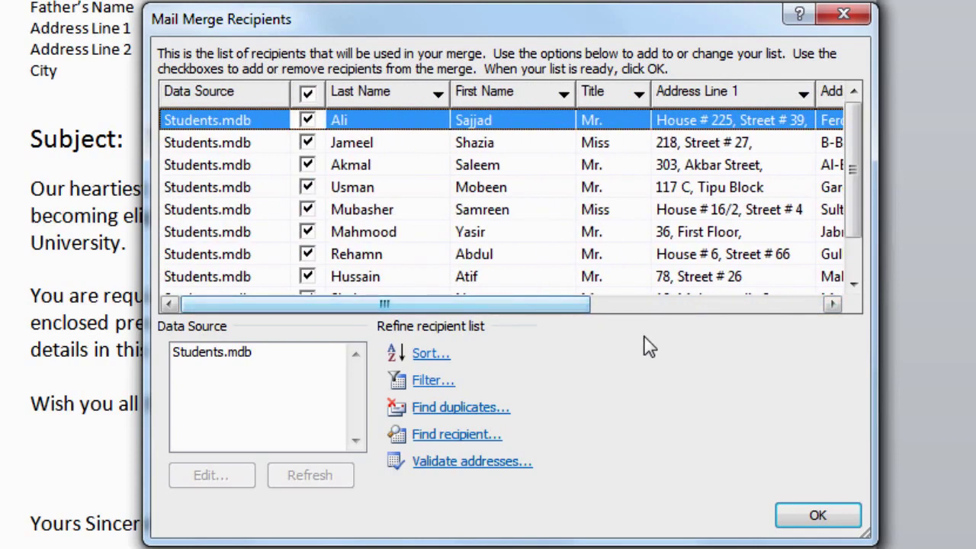
left_click(818, 516)
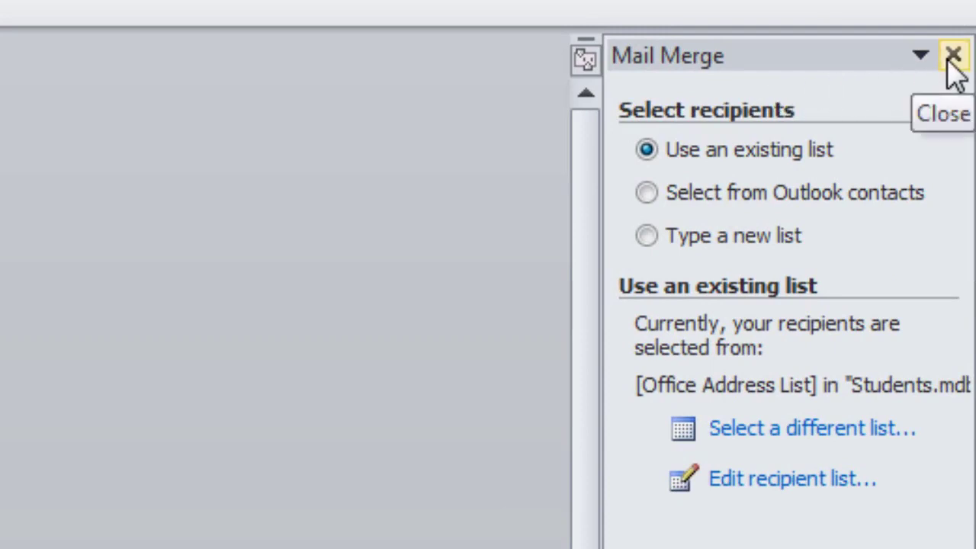
Close the Mail Merge pane and zoom the letter to Page width
left_click(950, 58)
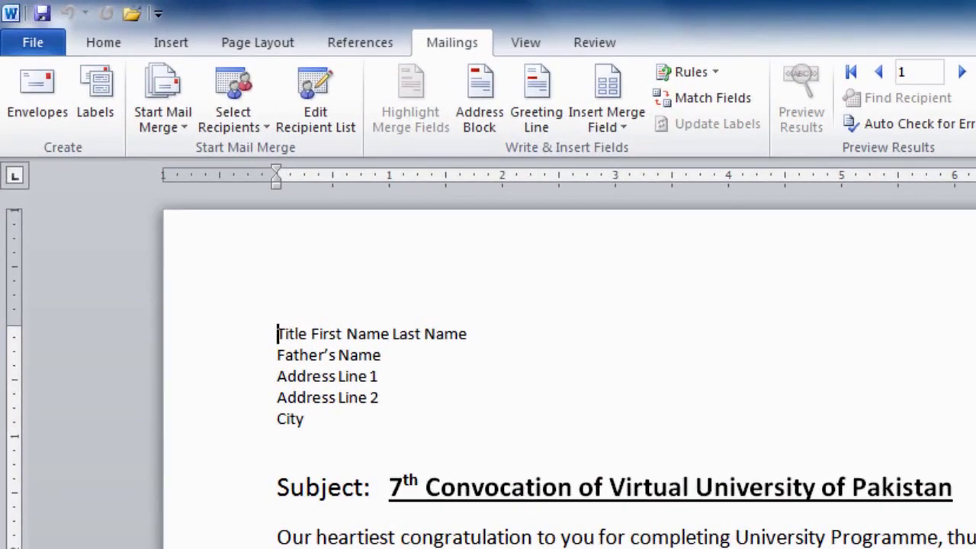
left_click(526, 43)
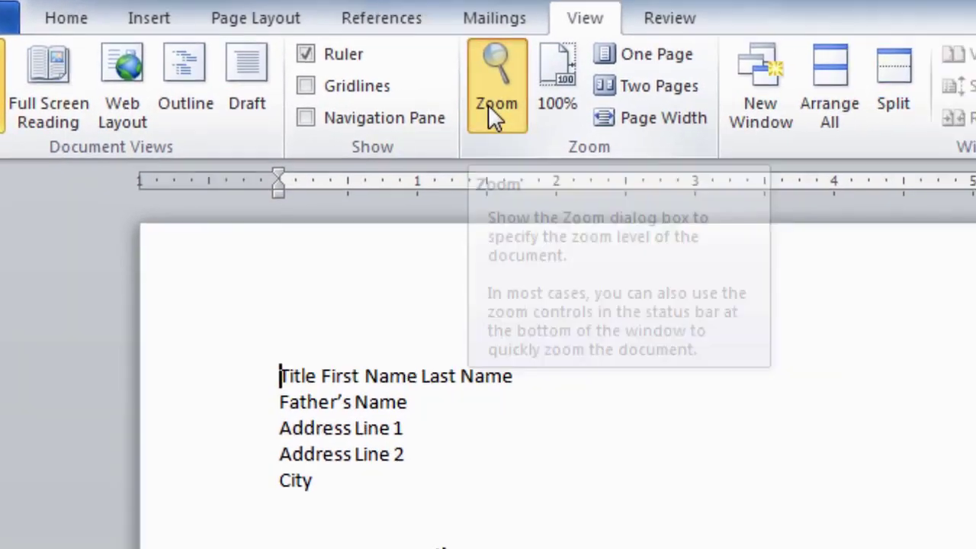
left_click(534, 143)
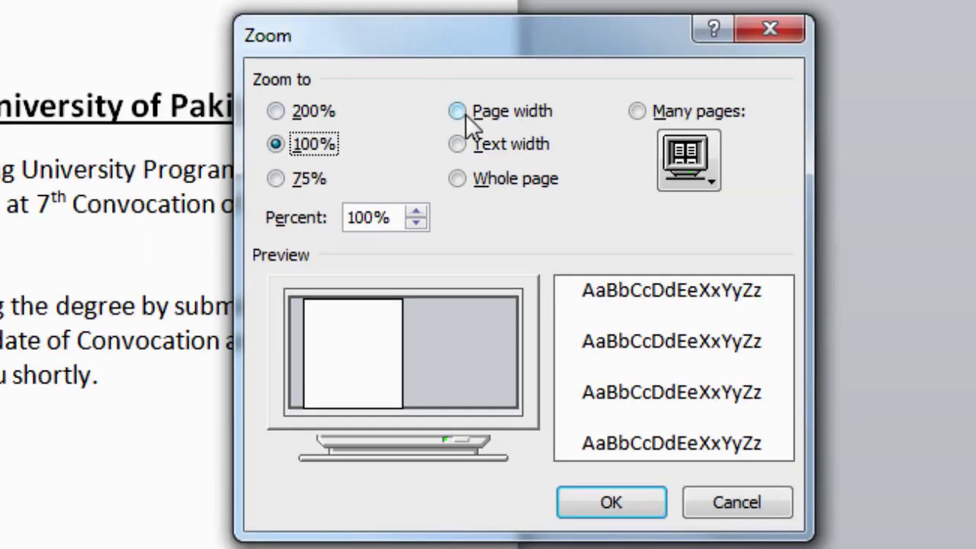
left_click(458, 112)
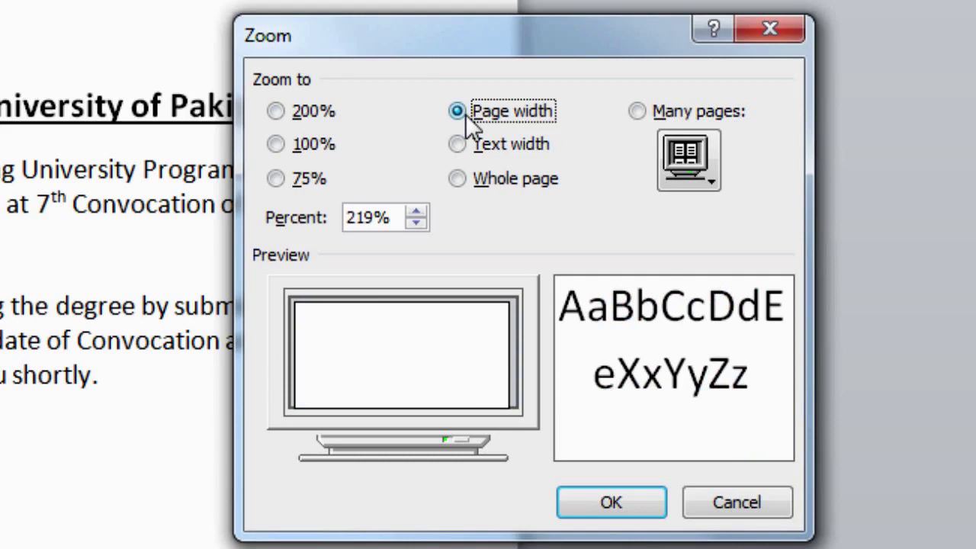
left_click(639, 495)
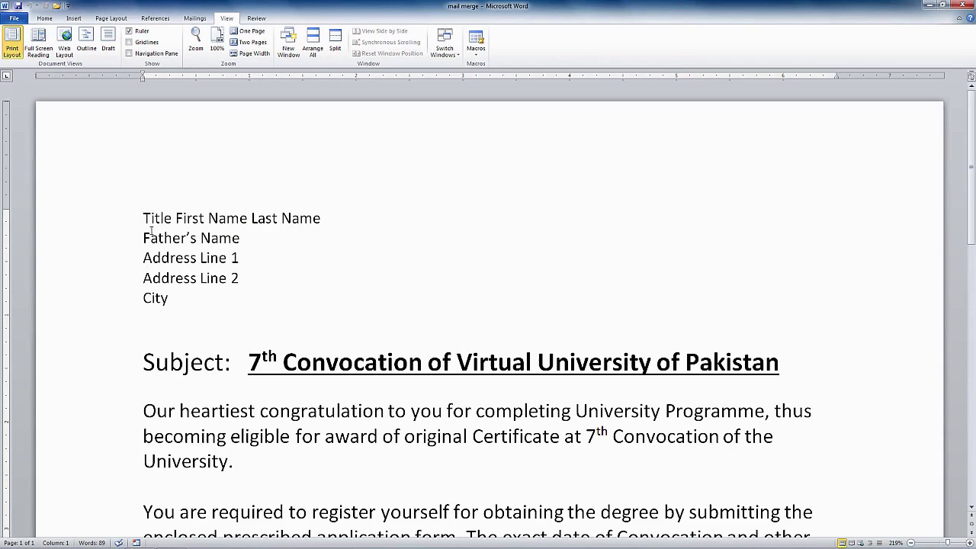
left_click(144, 298)
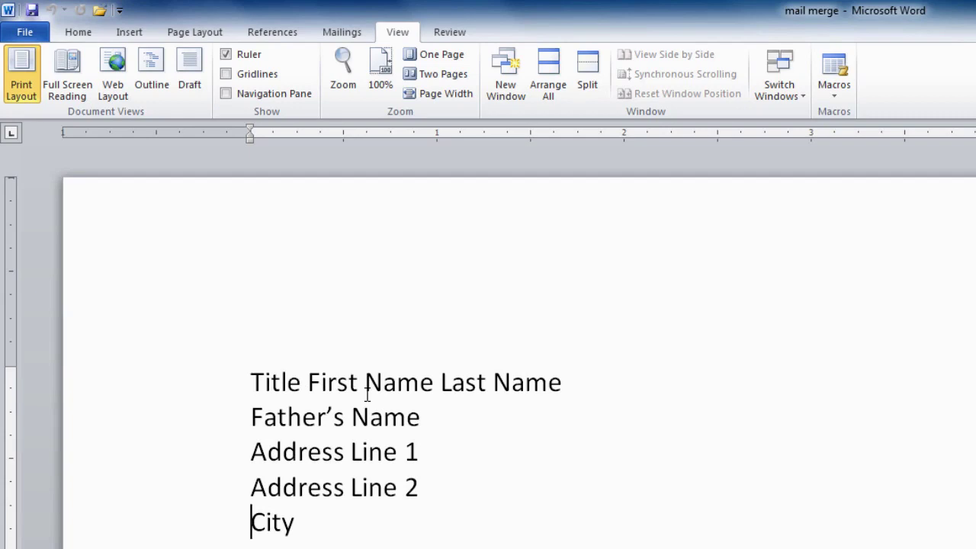
Insert the «Title», «First_Name» and «Last_Name» merge fields before the first line's placeholder text
left_click(252, 381)
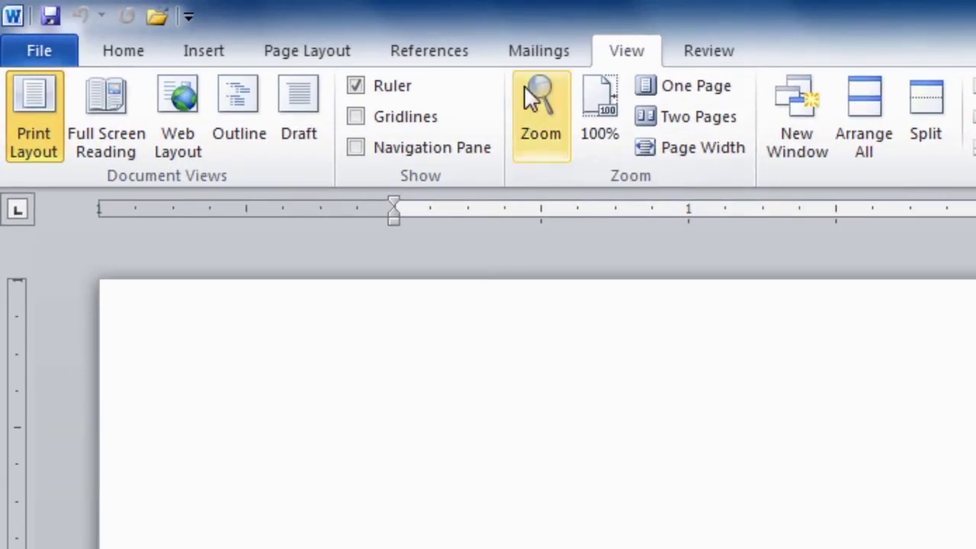
left_click(538, 52)
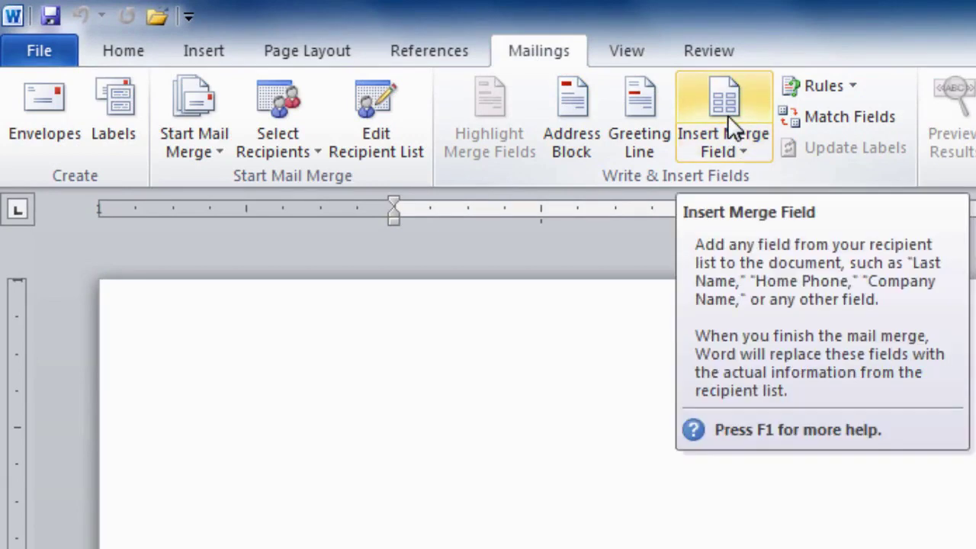
left_click(730, 126)
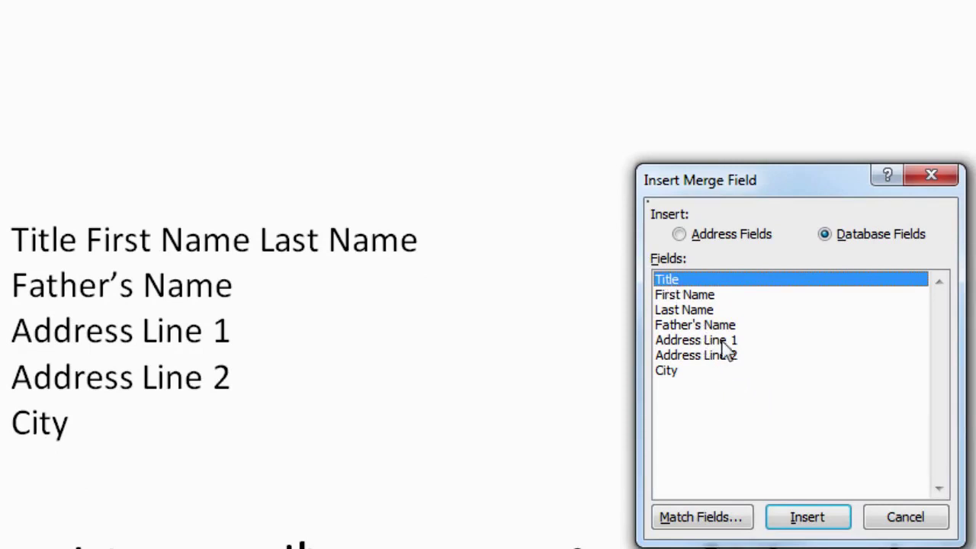
left_click(806, 525)
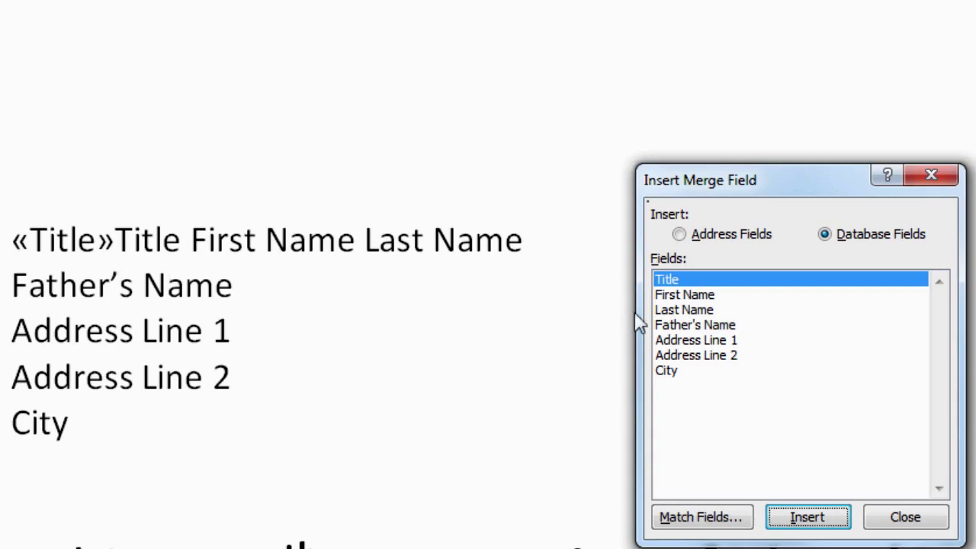
left_click(690, 296)
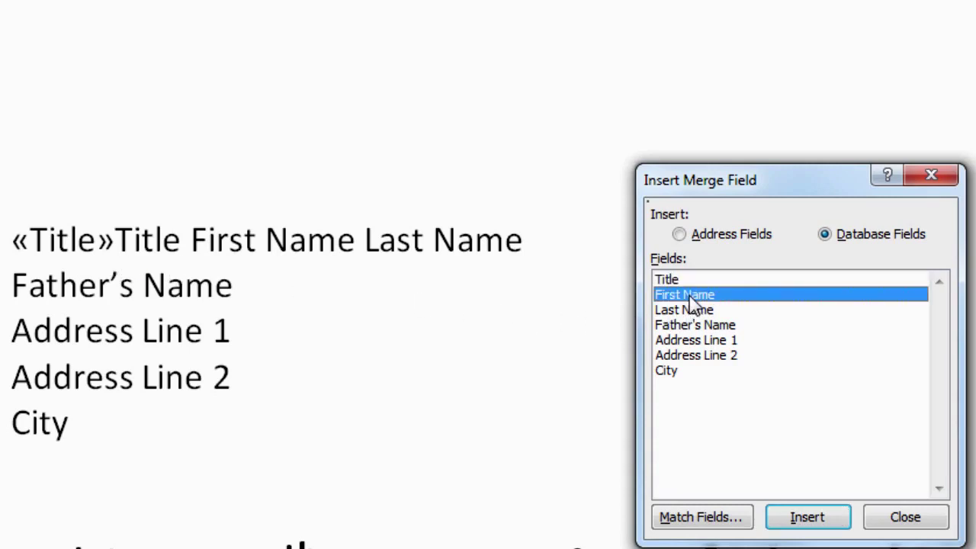
left_click(813, 522)
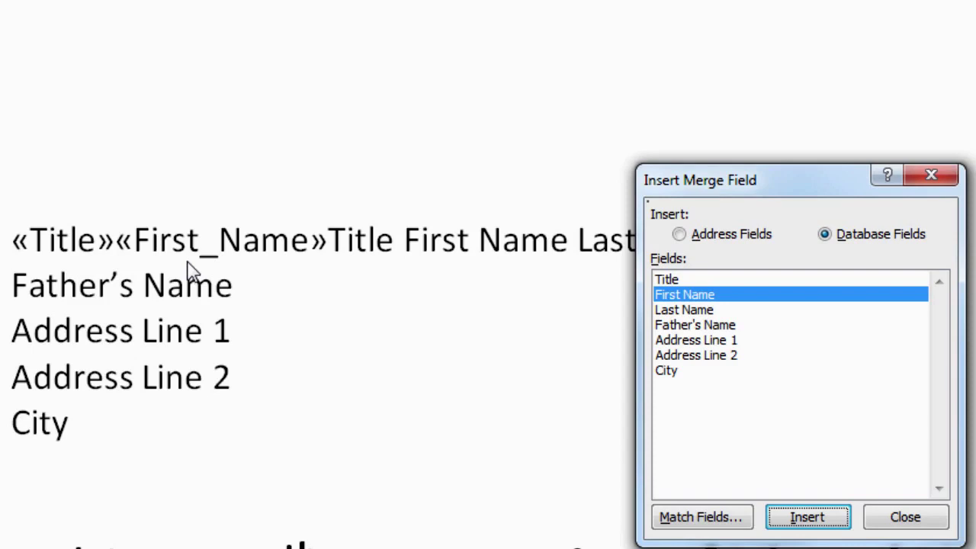
left_click(687, 314)
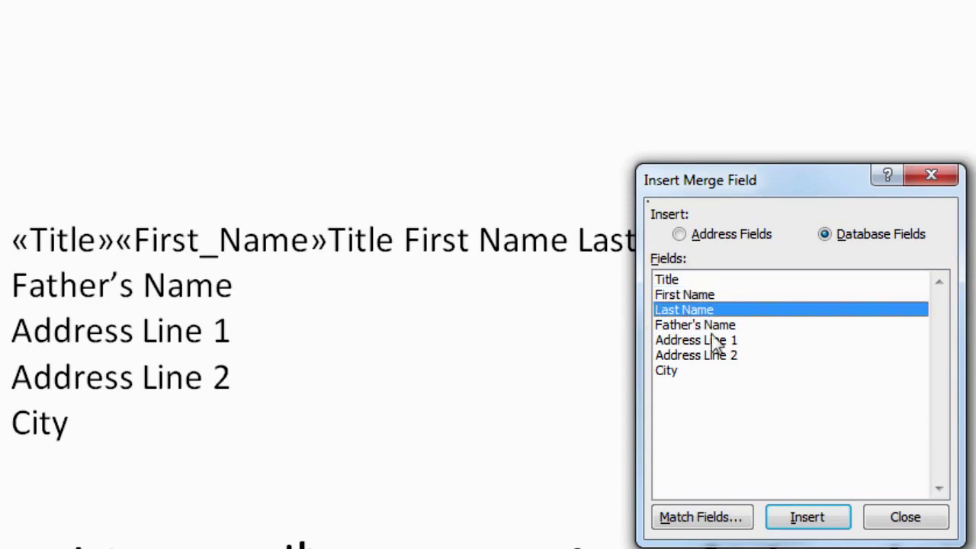
left_click(831, 524)
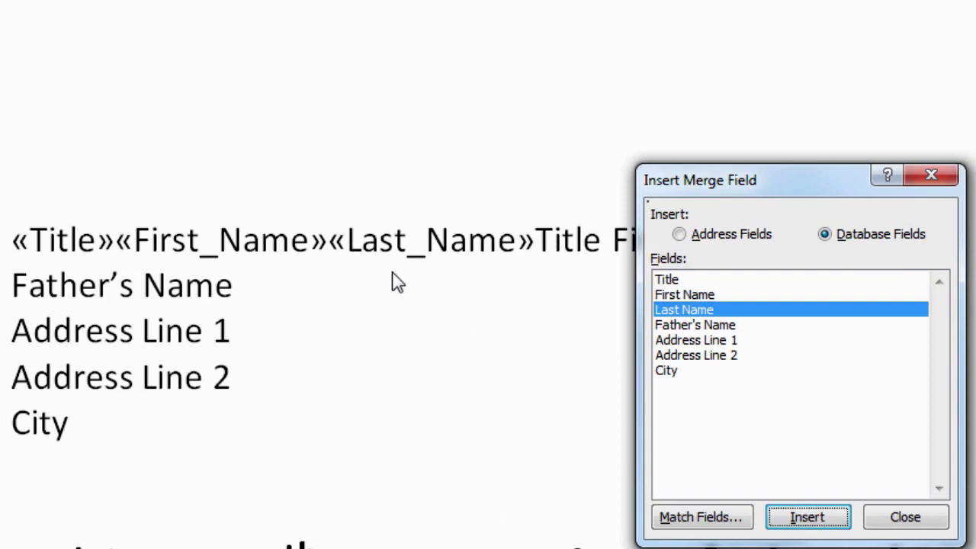
left_click_drag(751, 186, 969, 208)
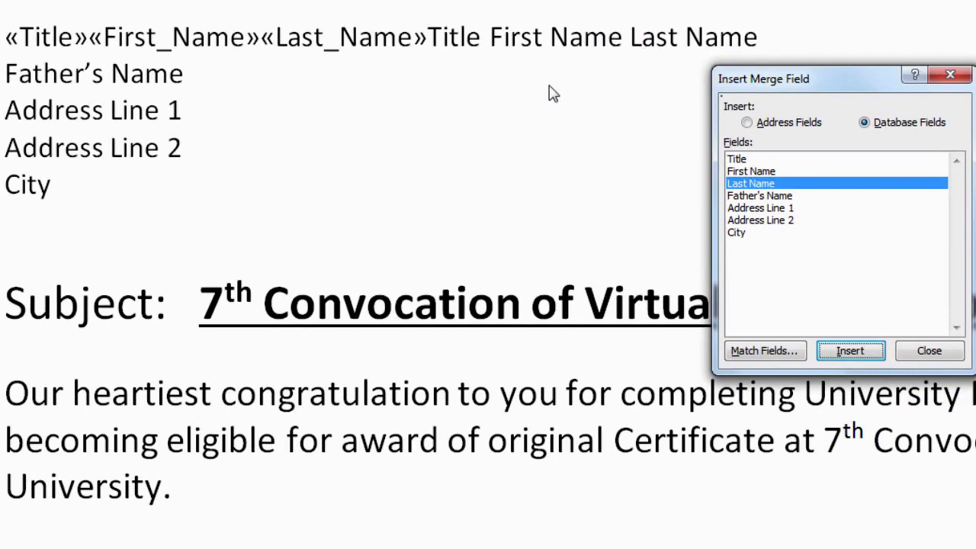
left_click(930, 353)
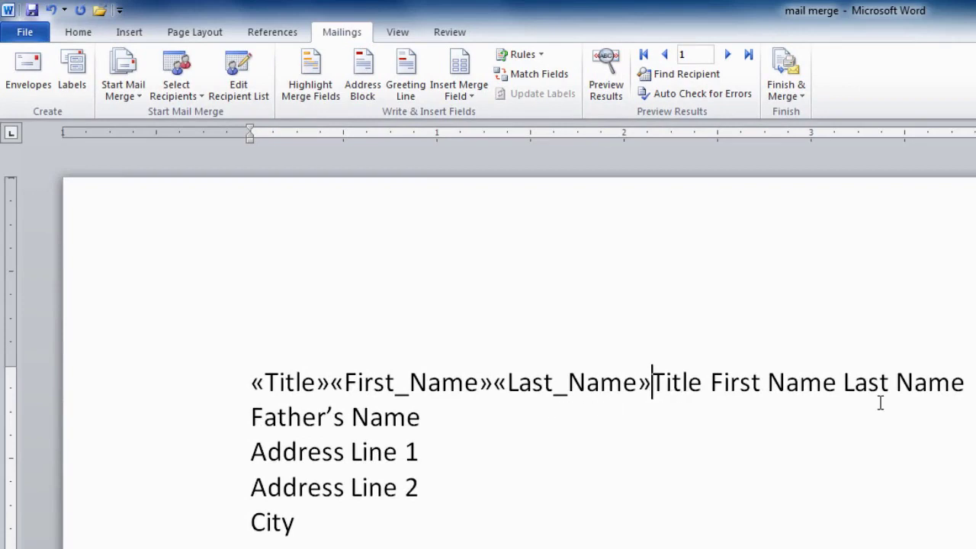
Delete the leftover placeholder name text following the new merge fields
key("Delete")
key("Delete")
key("Delete")
key("Delete")
key("Delete")
key("Delete")
key("Delete")
key("Delete")
key("Delete")
key("Delete")
key("Delete")
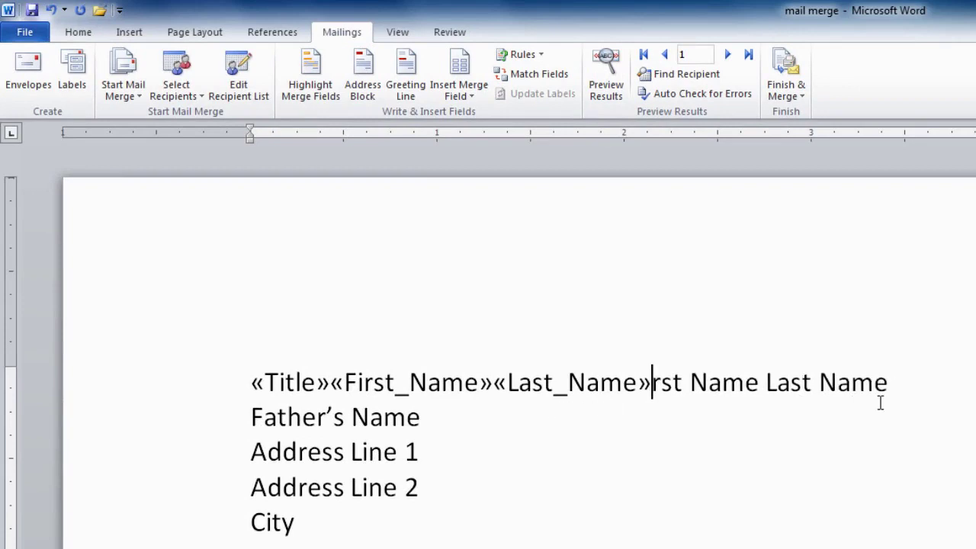
key("Delete")
key("Delete")
key("Delete")
key("Delete")
key("Delete")
key("Delete")
key("Delete")
key("Delete")
key("Delete")
key("Delete")
key("Delete")
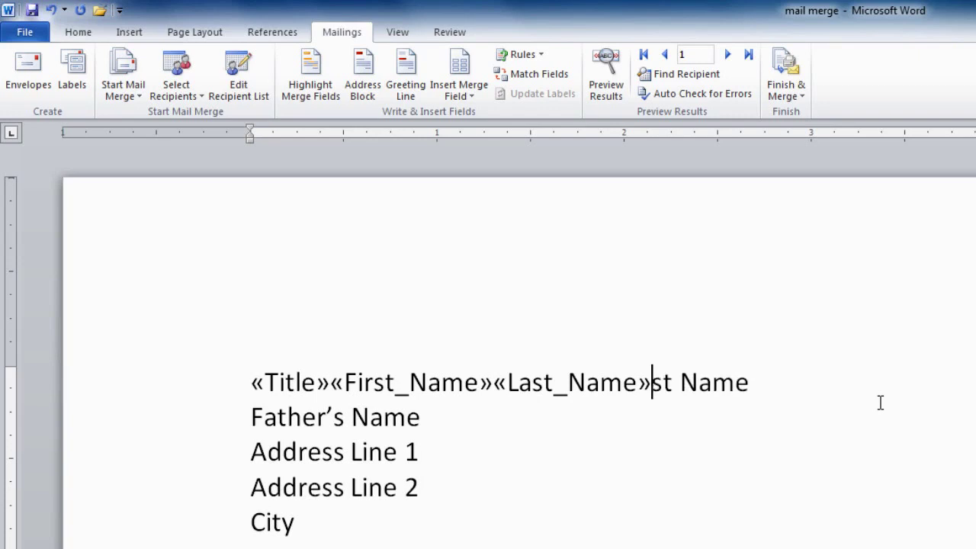
key("Delete")
key("Delete")
key("Delete")
key("Delete")
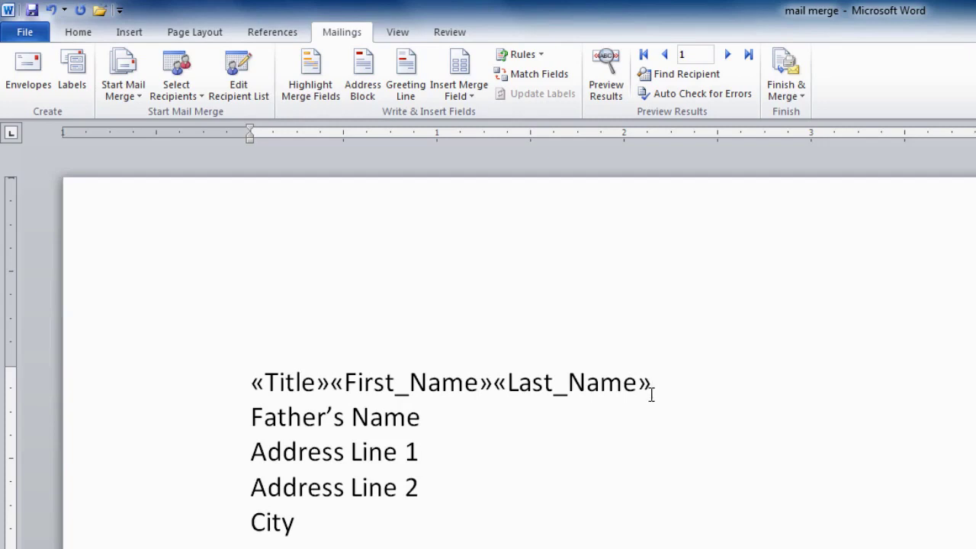
Position the cursor between the merge fields, then at the start of the Father's Name line
key("Left")
key("Left")
key("Left")
key("Left")
key("Left")
key("Left")
key("Left")
key("Left")
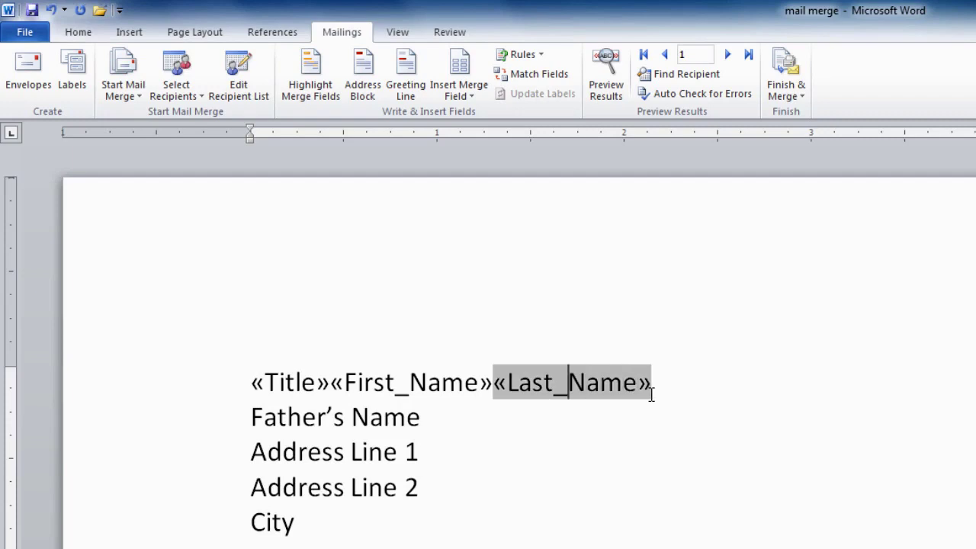
key("Left")
key("Left")
key("Left")
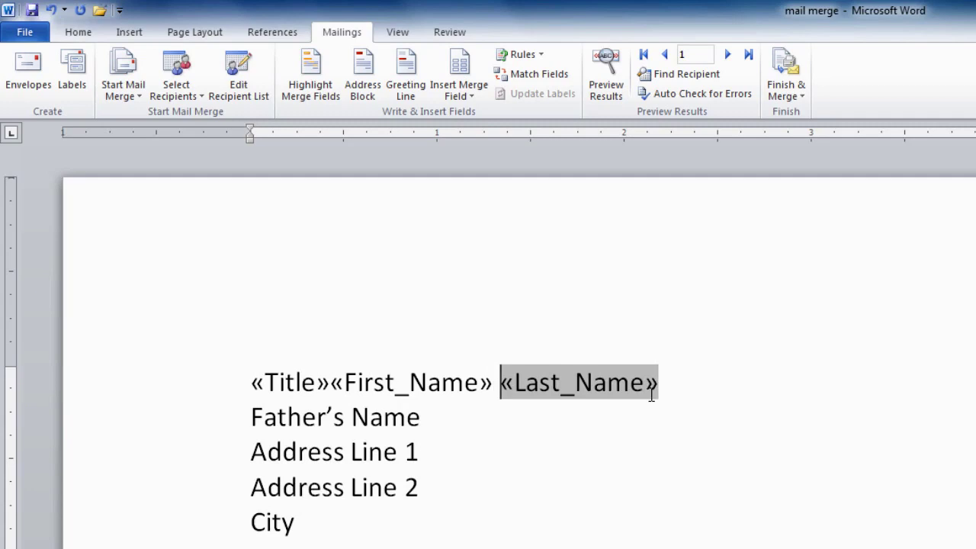
key("Left")
key("Left")
key("Left")
key("Left")
key("Left")
key("Left")
key("Left")
key("Left")
key("Left")
key("Left")
key("Left")
key("Left")
key("Left")
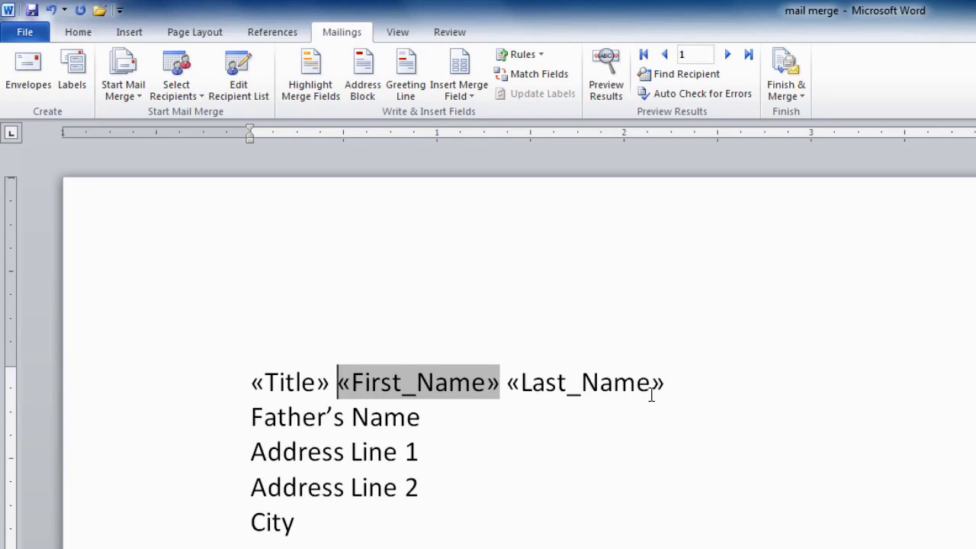
left_click(250, 418)
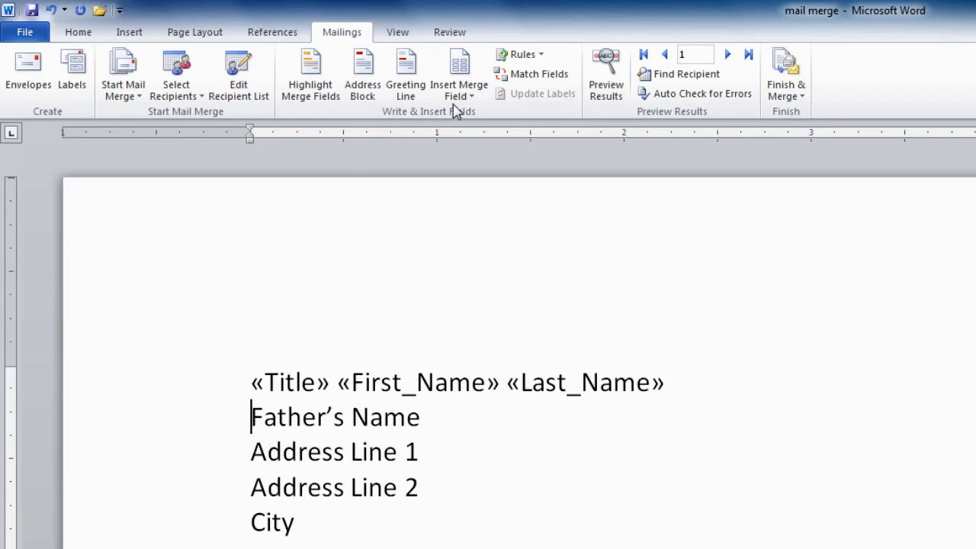
left_click(461, 84)
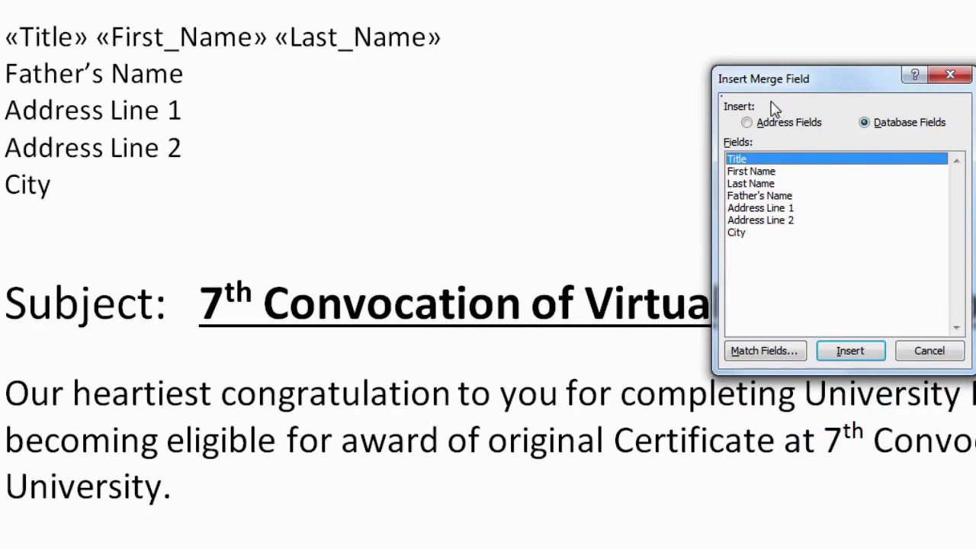
Replace the Father's Name placeholder with the «Fathers_Name» merge field
left_click(766, 196)
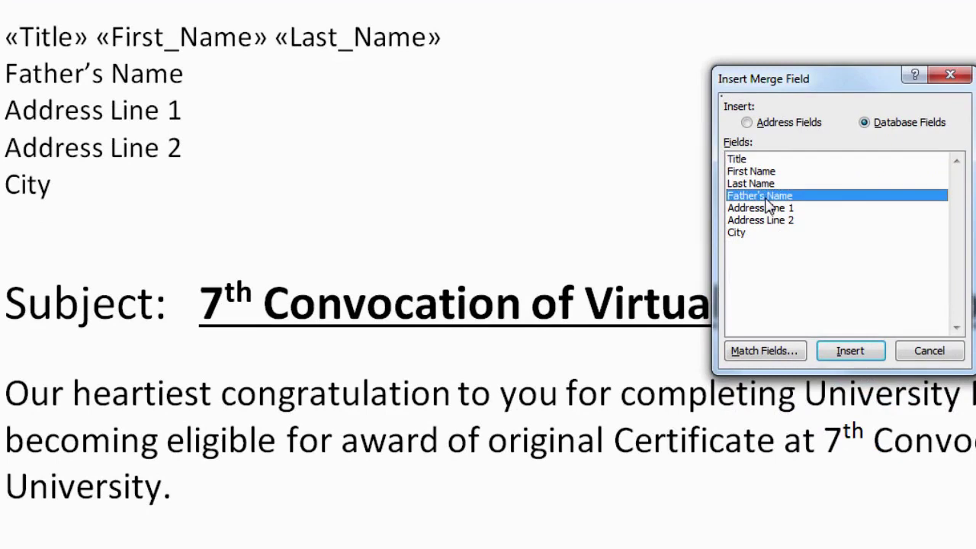
left_click(854, 354)
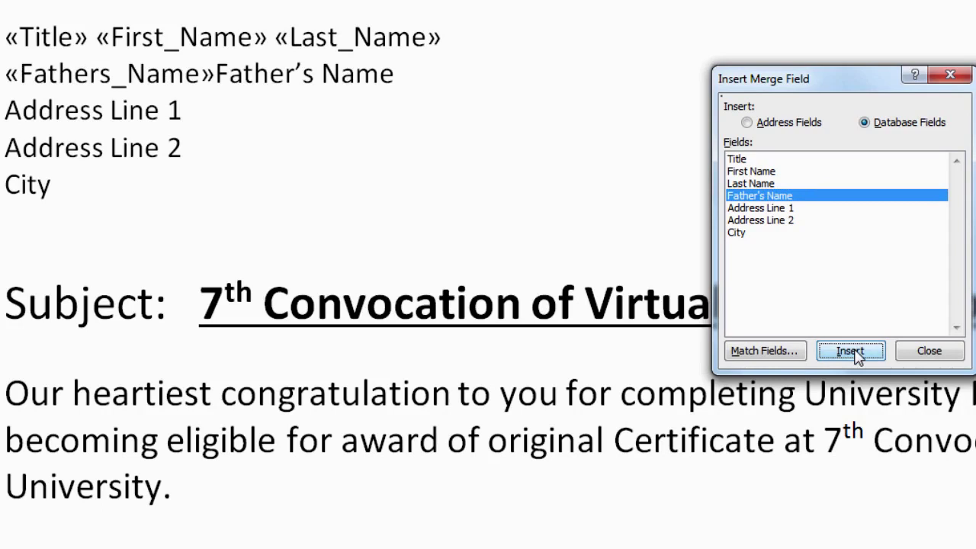
left_click(932, 350)
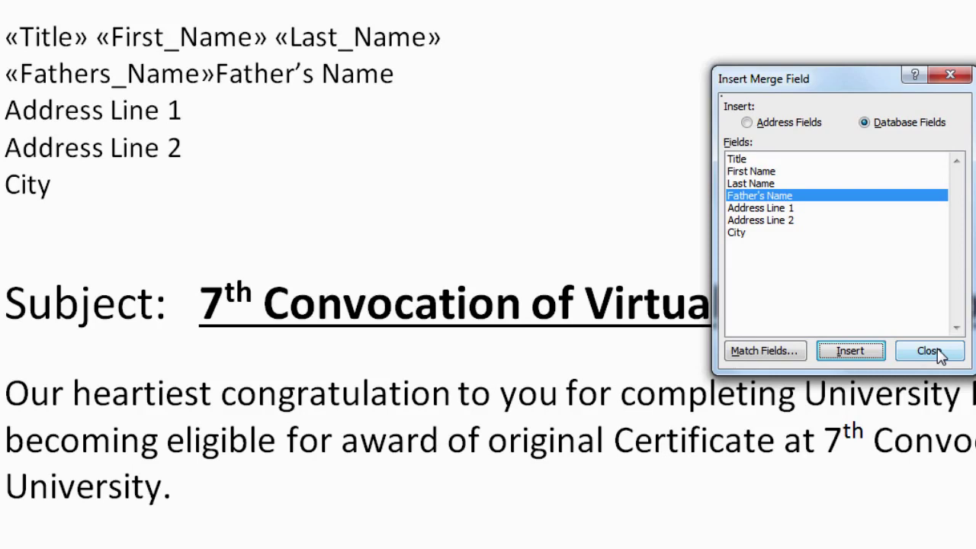
left_click(932, 351)
left_click_drag(215, 74, 392, 81)
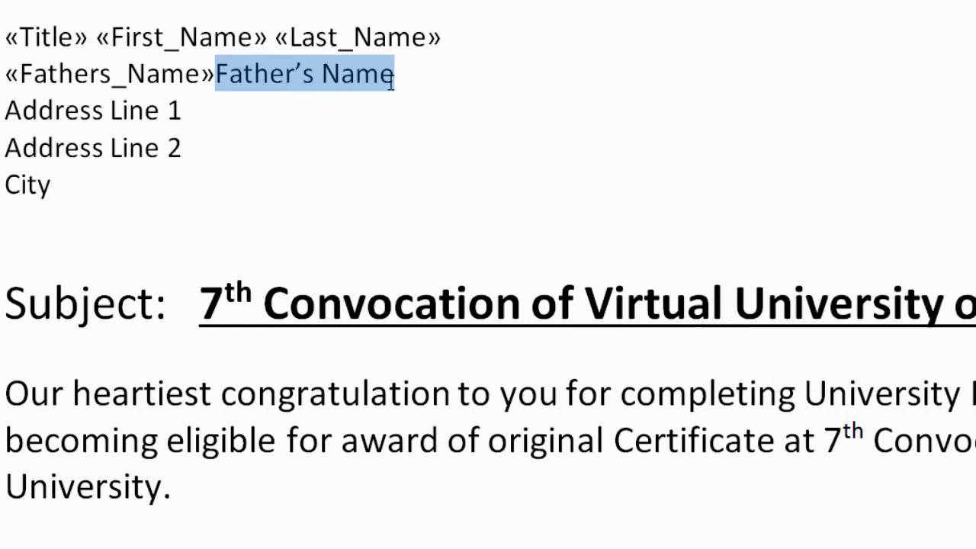
key("Delete")
Replace the Address Line 1 placeholder with the «Address_Line_1» merge field
key("alt+shift+f")
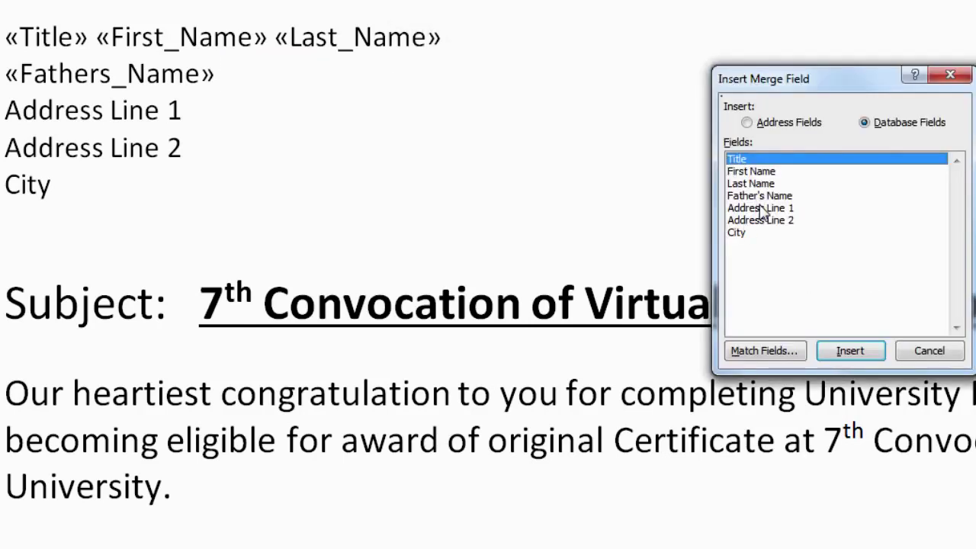
left_click(759, 207)
left_click(850, 351)
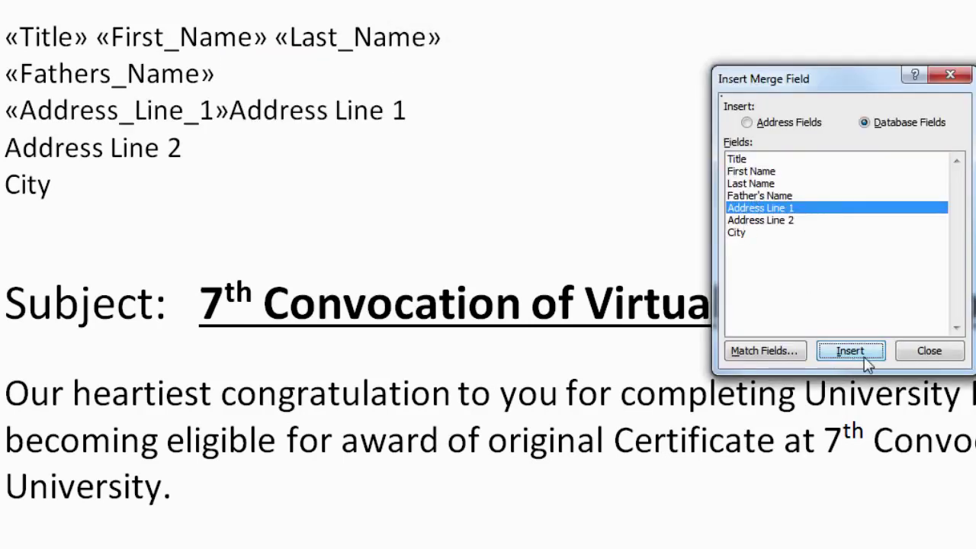
left_click(930, 351)
left_click_drag(230, 110, 411, 110)
key("Delete")
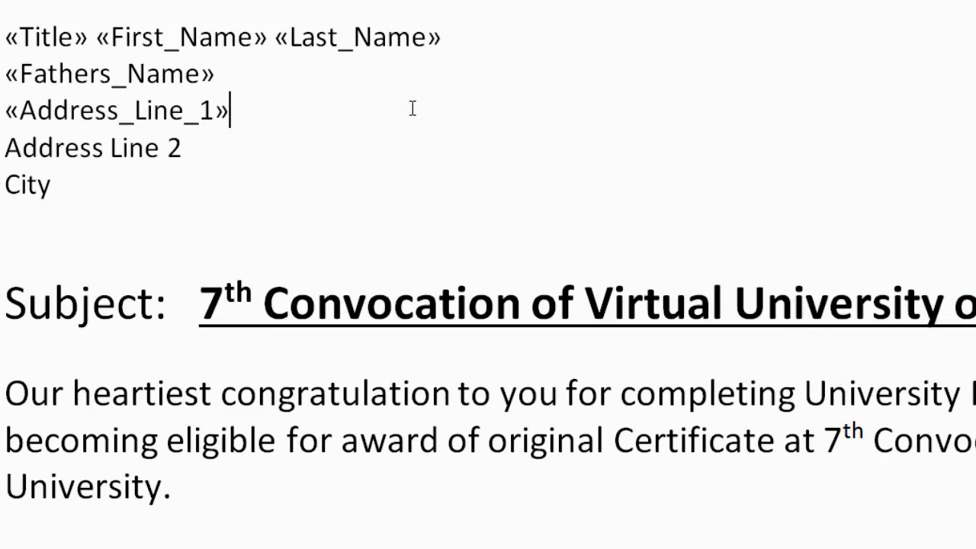
Replace the Address Line 2 placeholder with the «Address_Line_2» merge field
key("Right")
key("alt+shift+f")
left_click(760, 220)
left_click(850, 351)
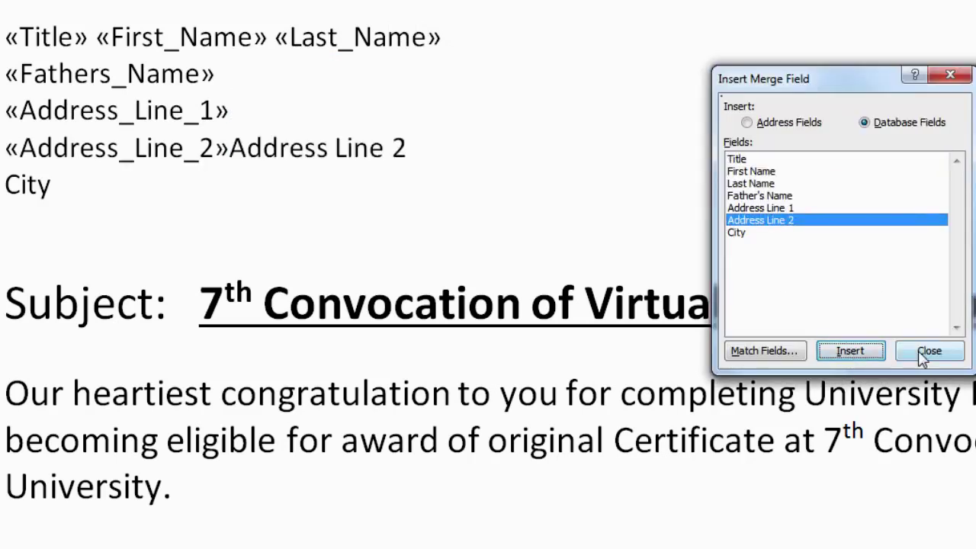
left_click(929, 351)
left_click_drag(230, 147, 412, 148)
key("Delete")
Replace the City placeholder with the «City» merge field
key("alt+shift+f")
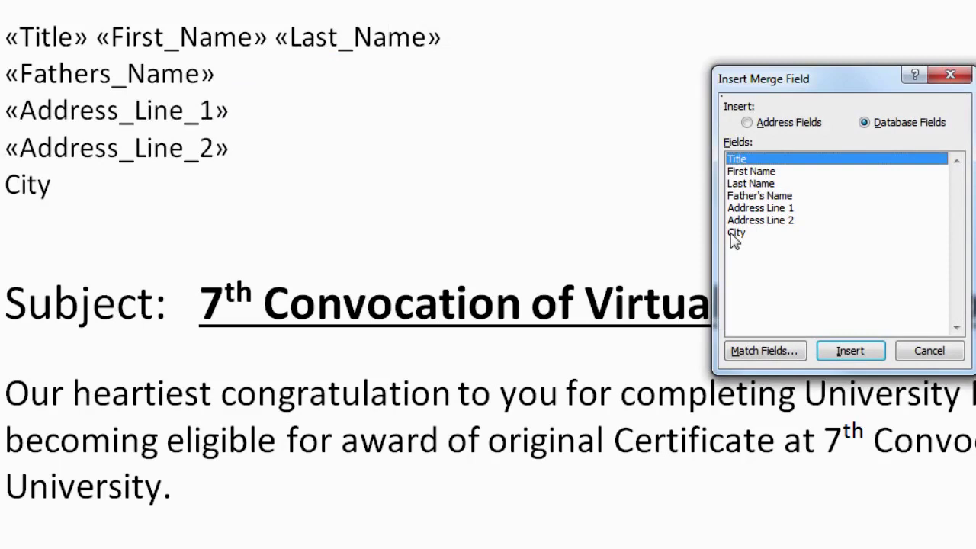
left_click(737, 233)
left_click(842, 354)
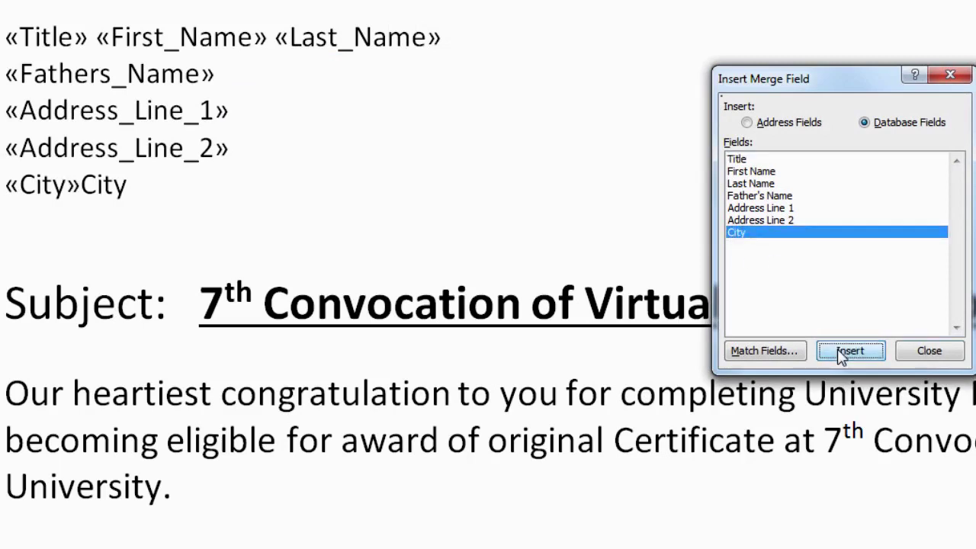
left_click(929, 350)
left_click(150, 183)
key("BackSpace")
key("BackSpace")
key("BackSpace")
key("BackSpace")
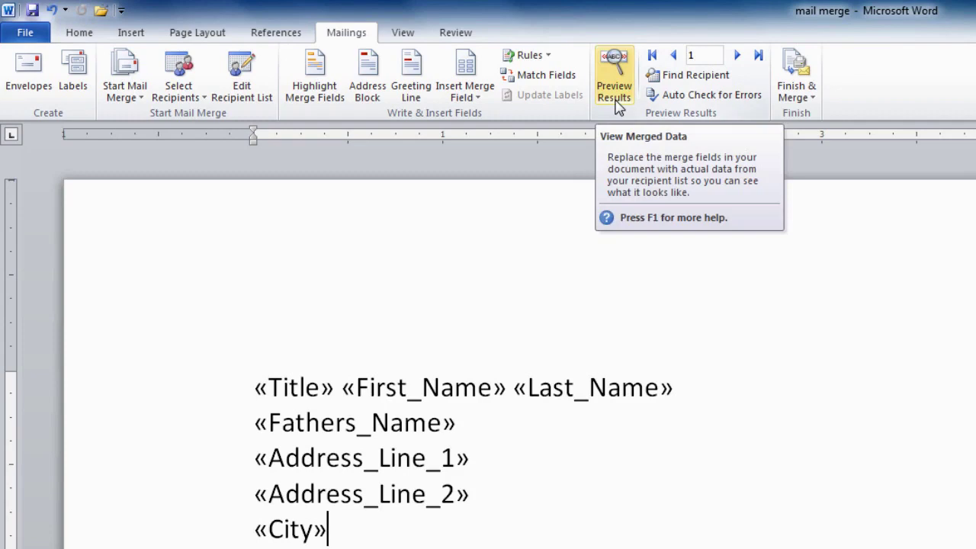
left_click(615, 99)
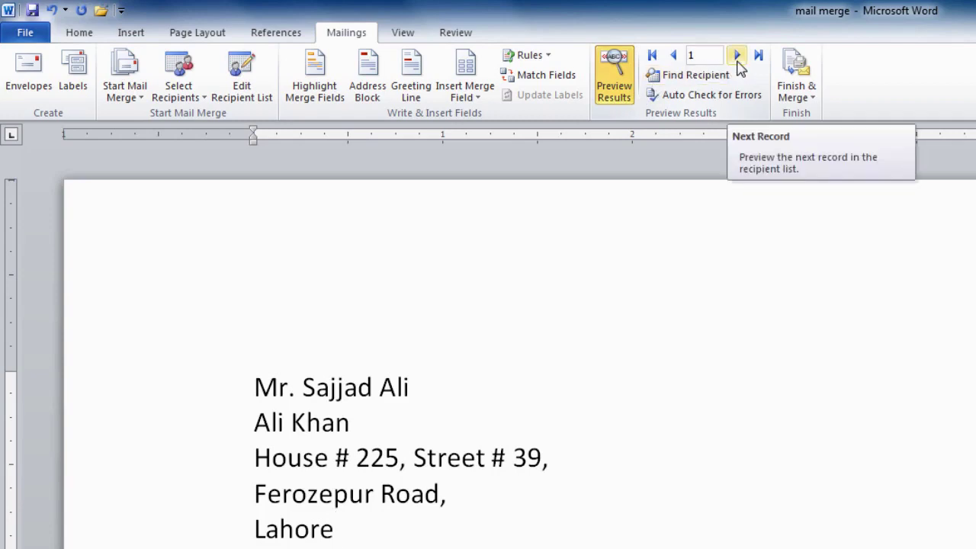
Advance the preview with Next Record four times, reaching record 6
left_click(737, 61)
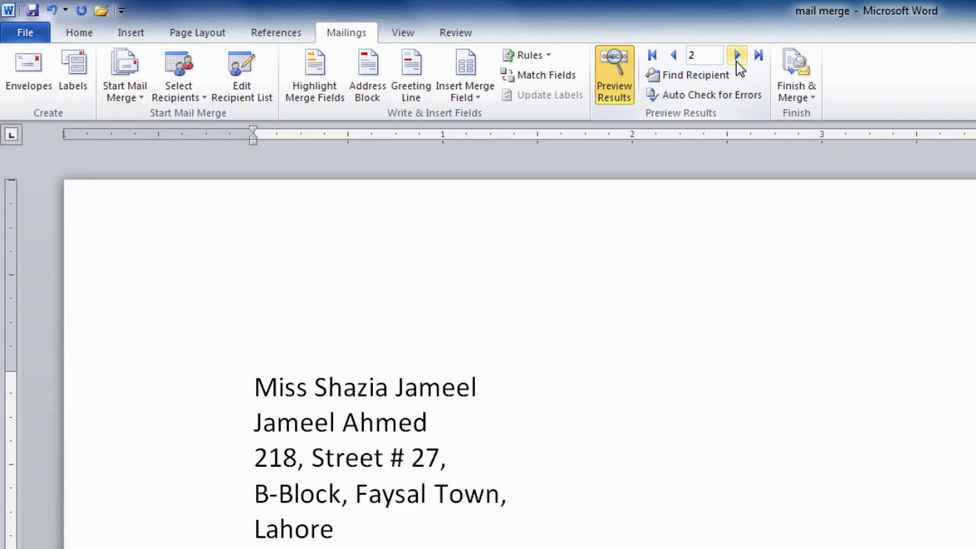
left_click(736, 61)
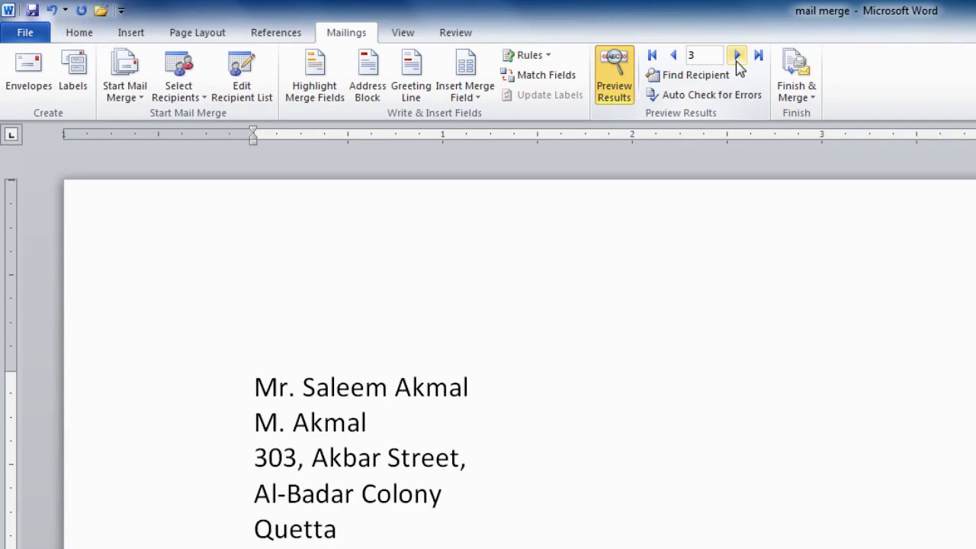
left_click(736, 56)
left_click(736, 56)
left_click(737, 57)
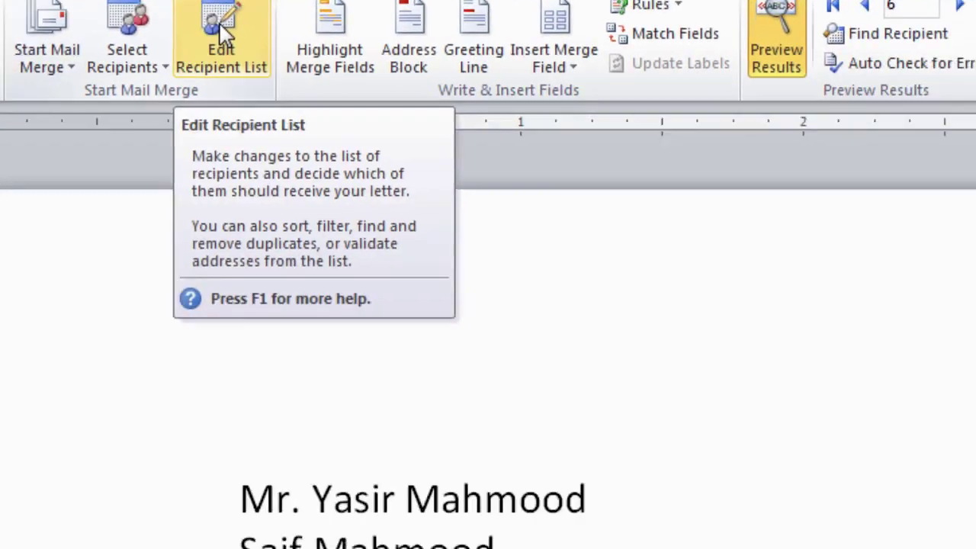
Open the recipient list, select the Students.mdb data source and begin editing it
left_click(374, 106)
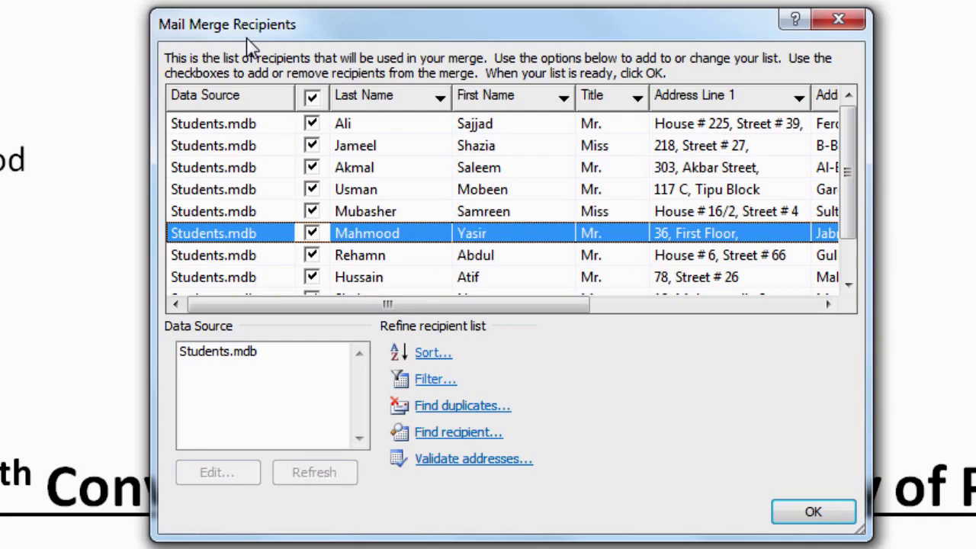
left_click(243, 260)
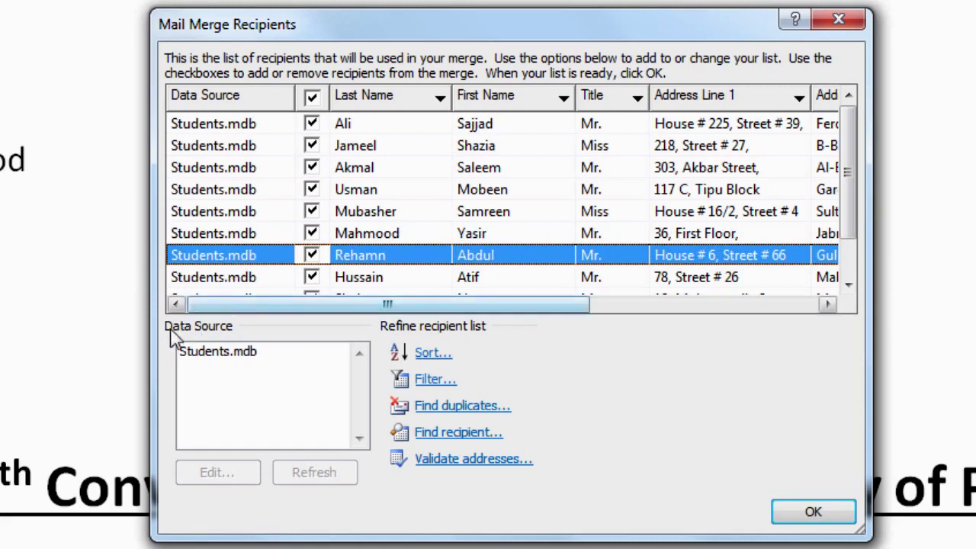
left_click(221, 356)
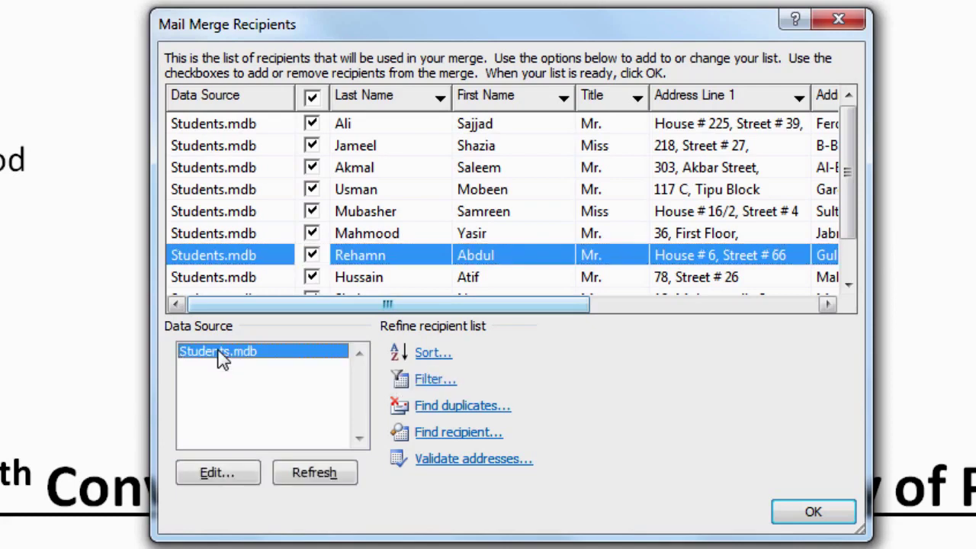
left_click(229, 480)
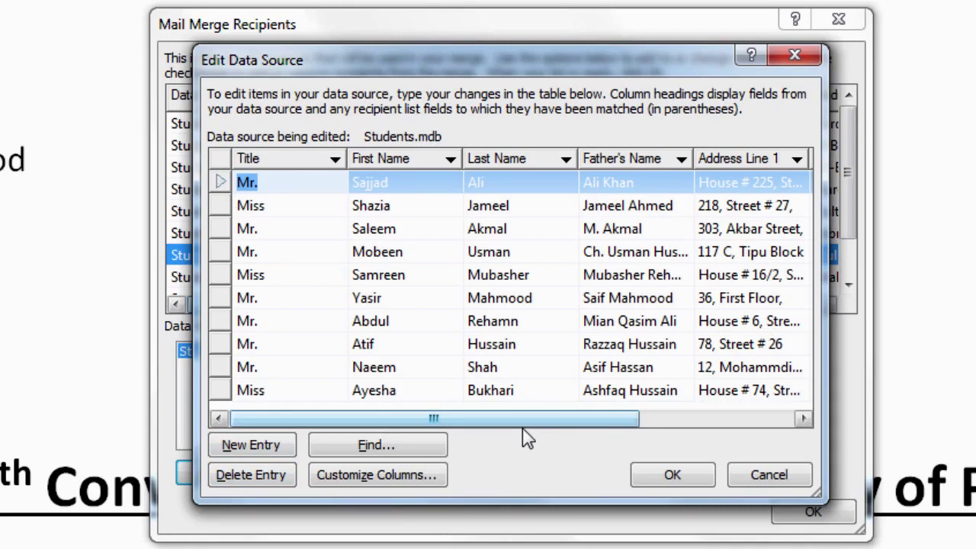
Change the seventh student's City from Lahore to Quetta in Edit Data Source
left_click_drag(505, 424, 677, 425)
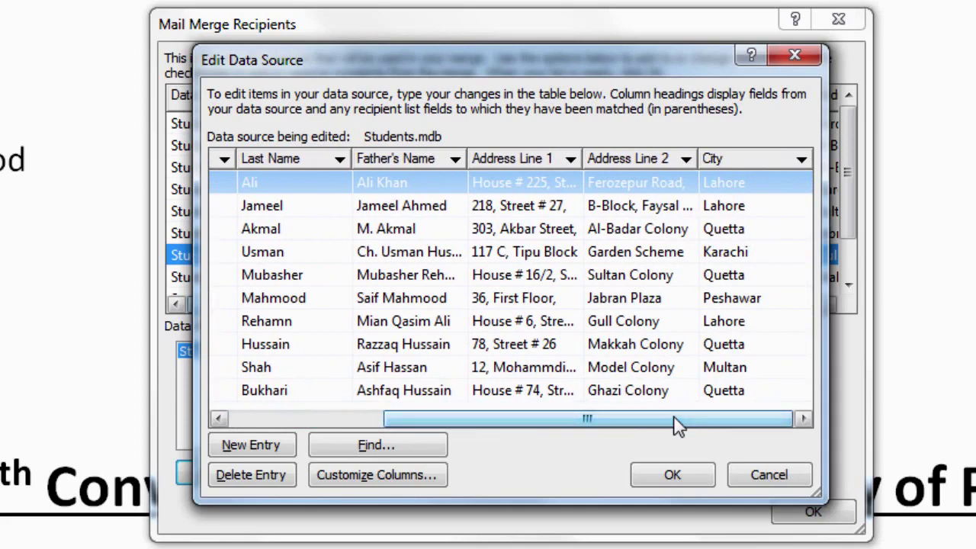
left_click(731, 324)
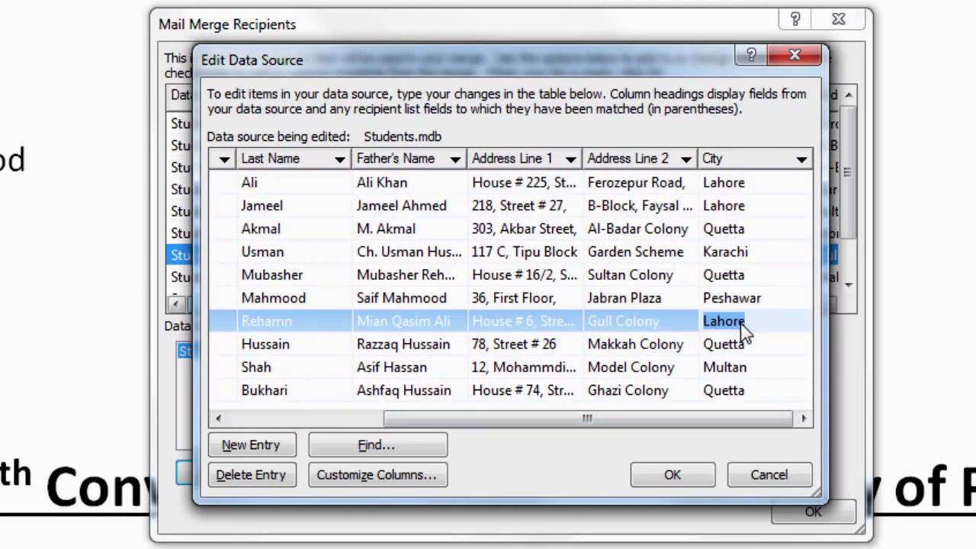
type("Q")
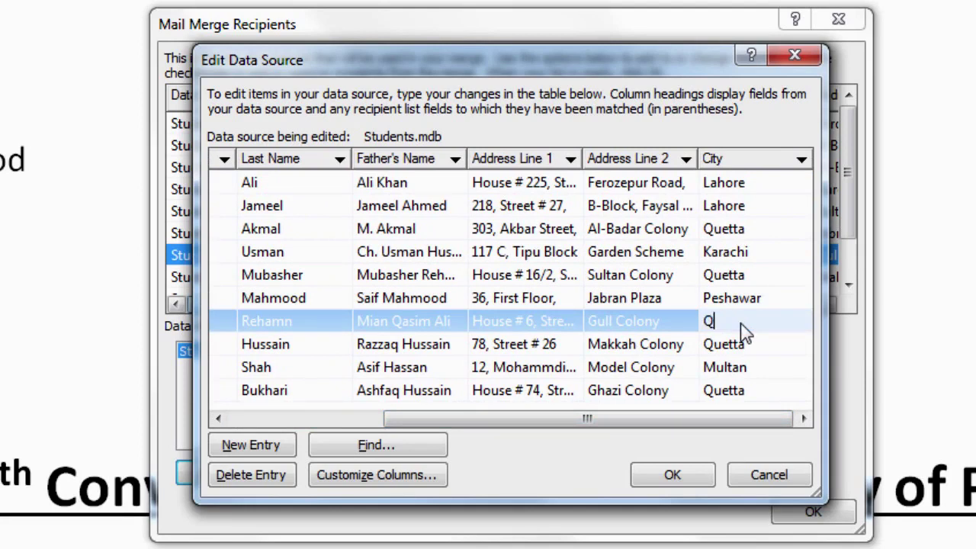
type("uetta")
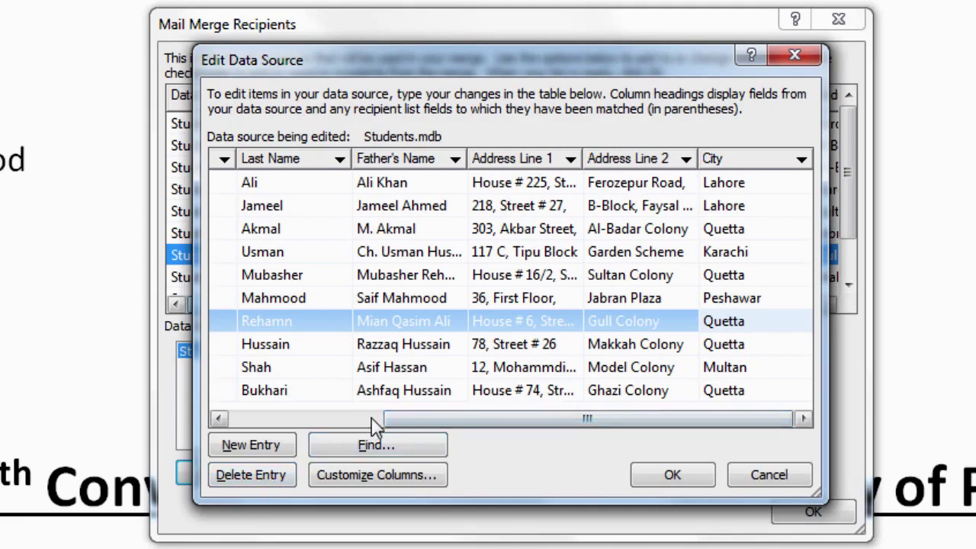
left_click_drag(387, 420, 236, 420)
Delete the ninth student entry and confirm the deletion with Yes
left_click(251, 368)
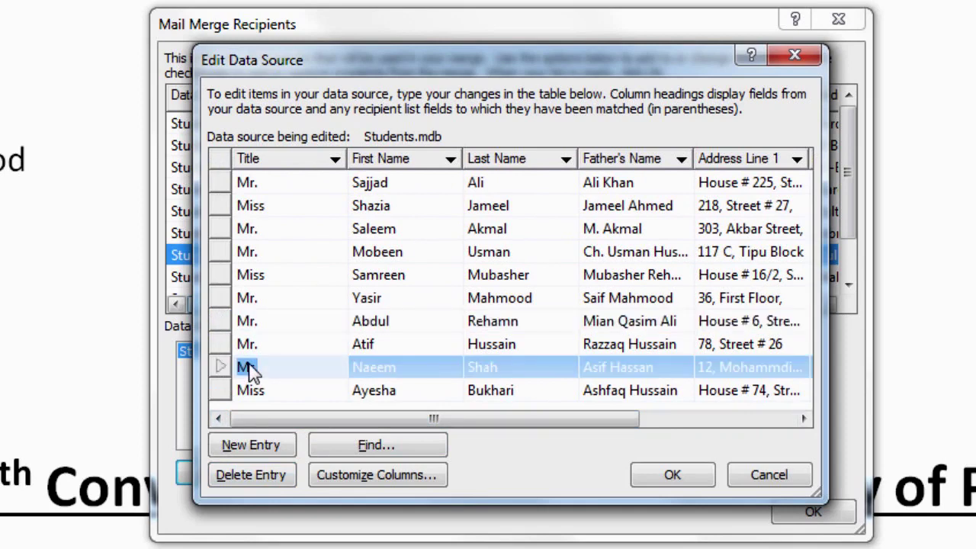
left_click(251, 369)
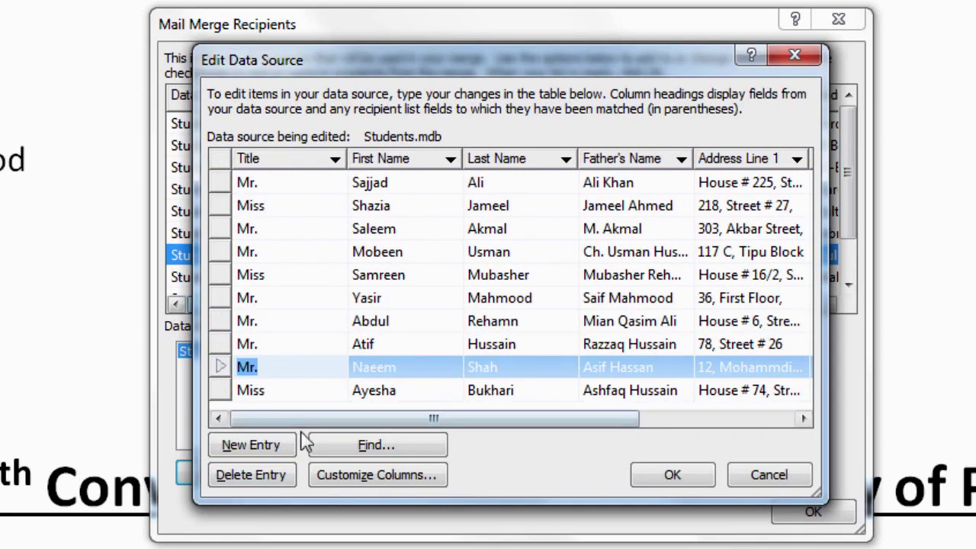
left_click(252, 475)
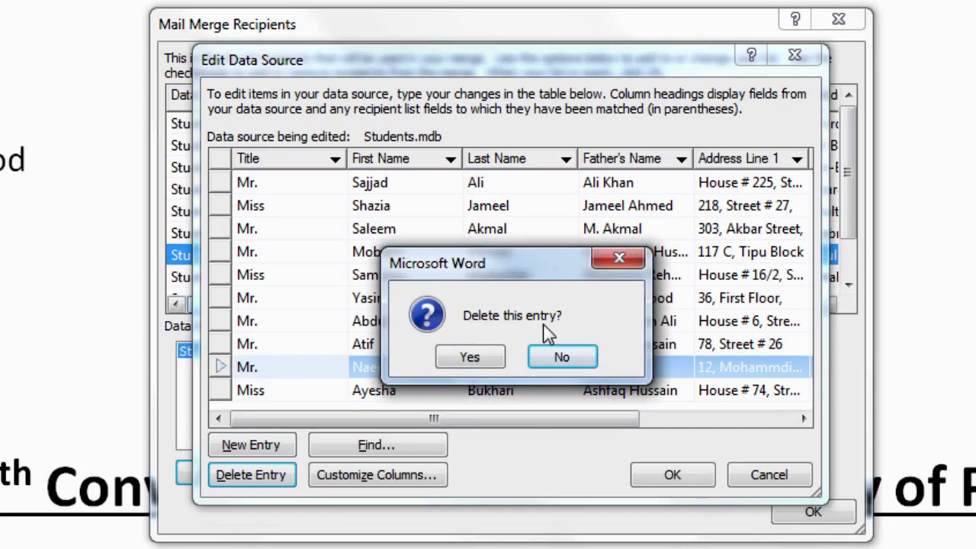
left_click(484, 361)
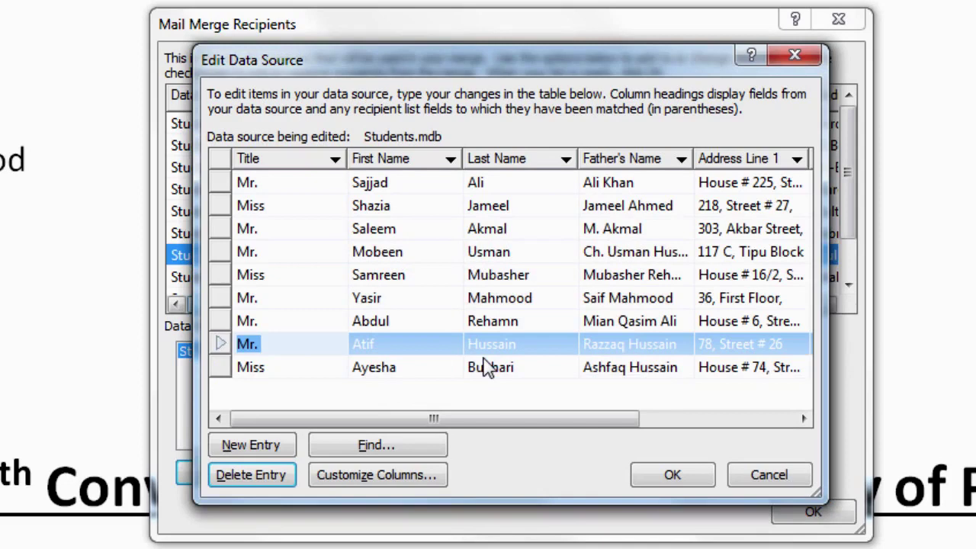
left_click(375, 450)
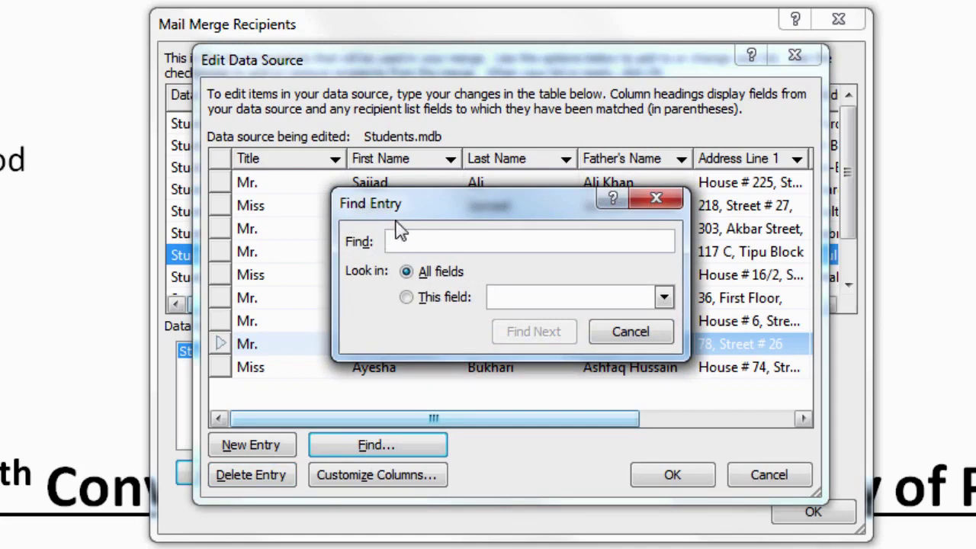
Search the entries for the first student's first name and jump to the match
type("S")
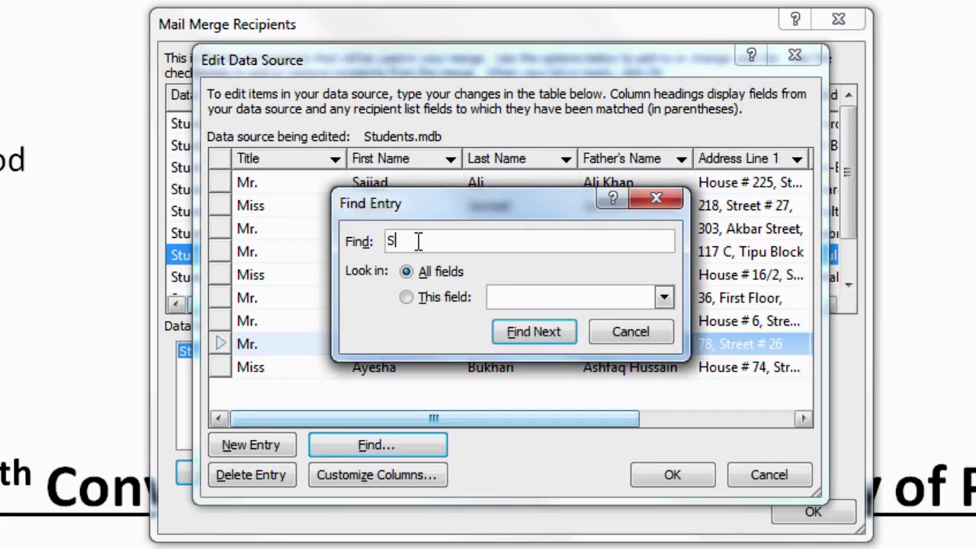
type("ajjad")
left_click(532, 336)
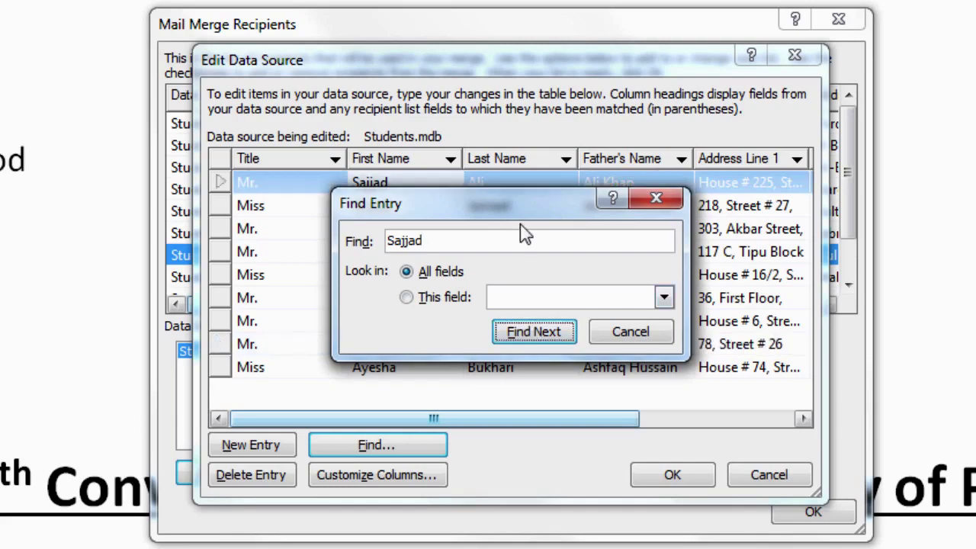
left_click_drag(524, 214, 524, 242)
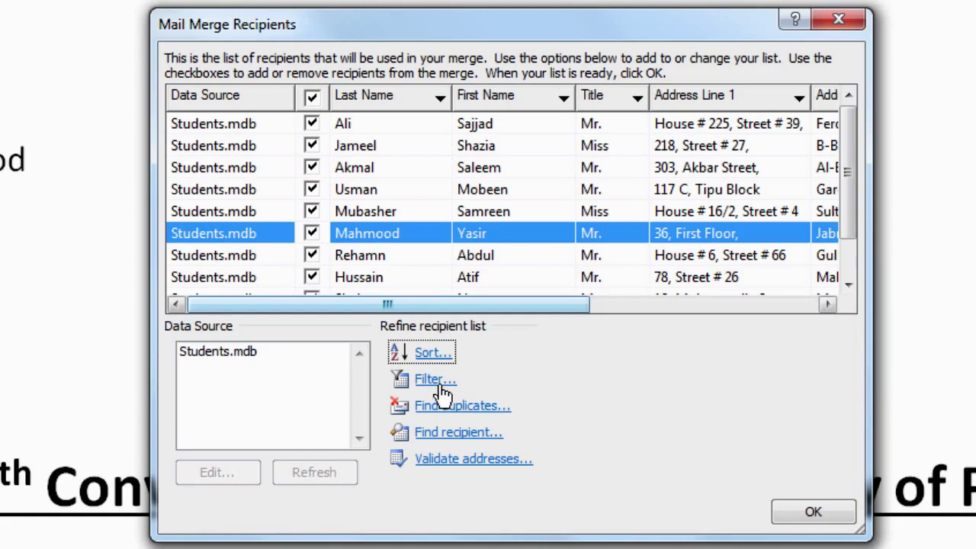
Filter the recipients on City Equal to Quetta and apply the filter
left_click(441, 388)
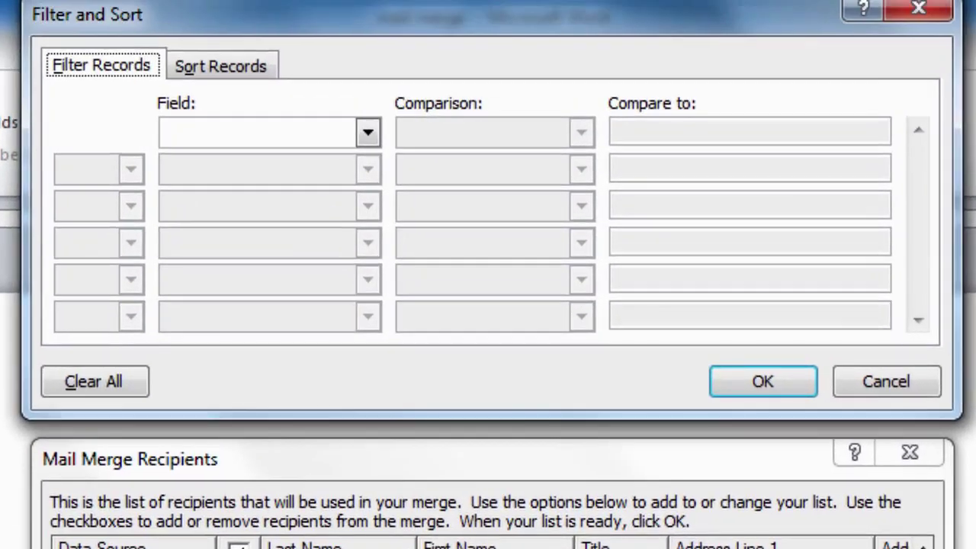
left_click_drag(222, 17, 221, 35)
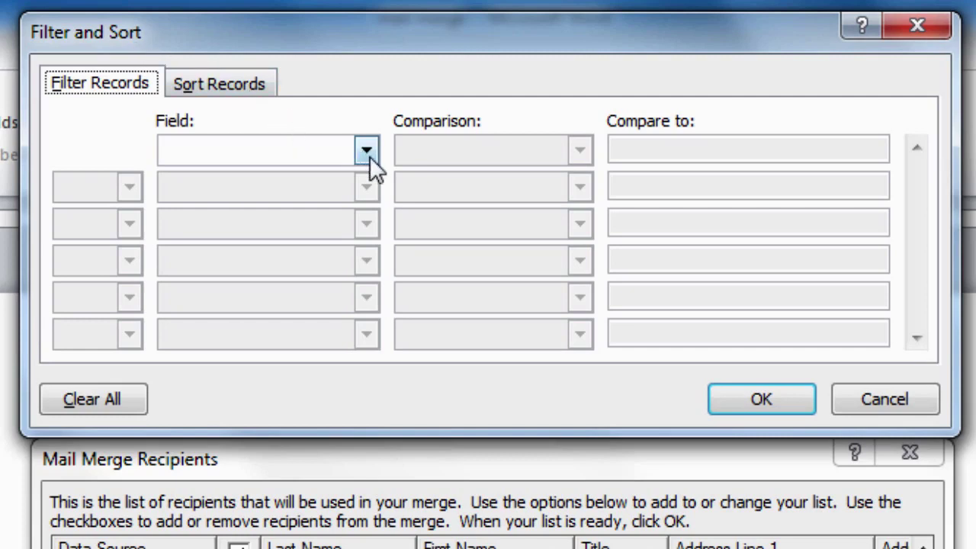
left_click(368, 152)
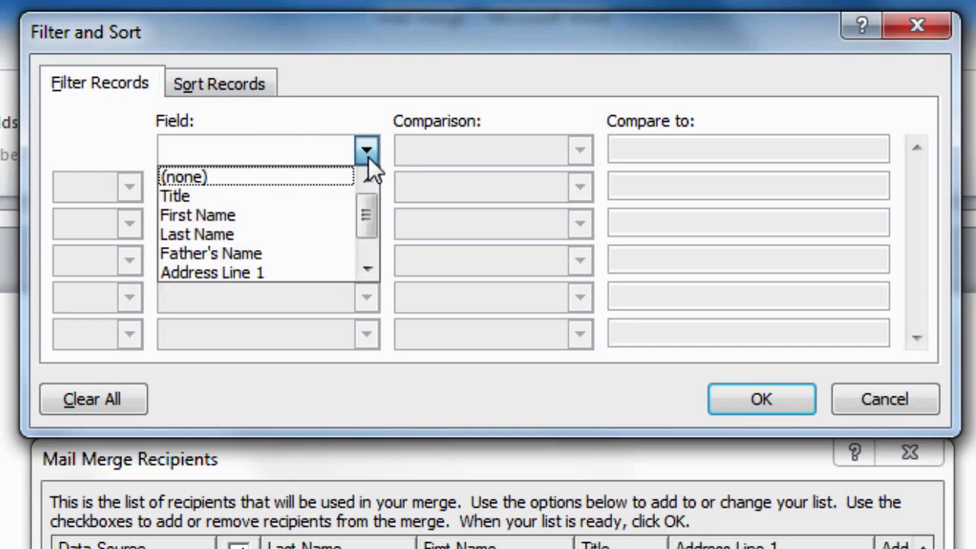
left_click_drag(365, 202, 367, 251)
left_click(217, 274)
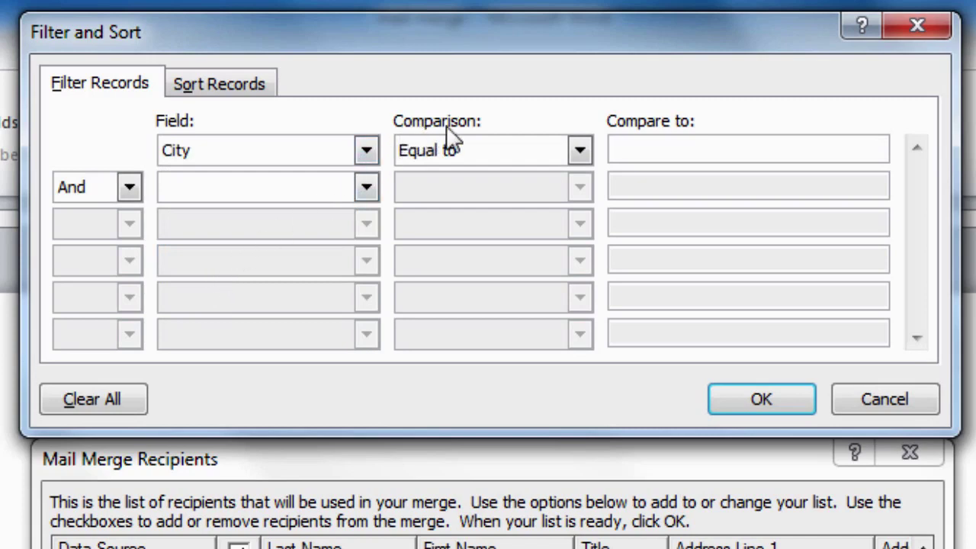
left_click(581, 150)
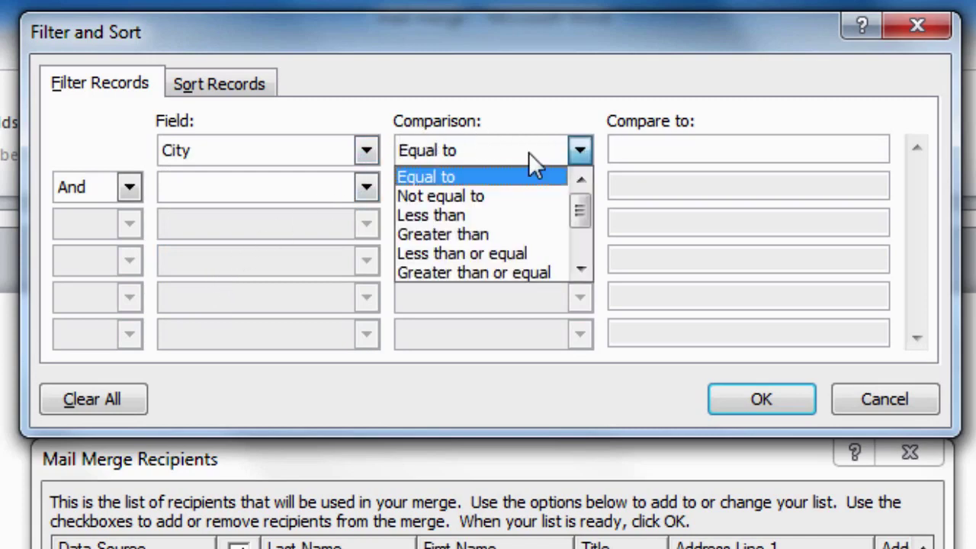
left_click(432, 172)
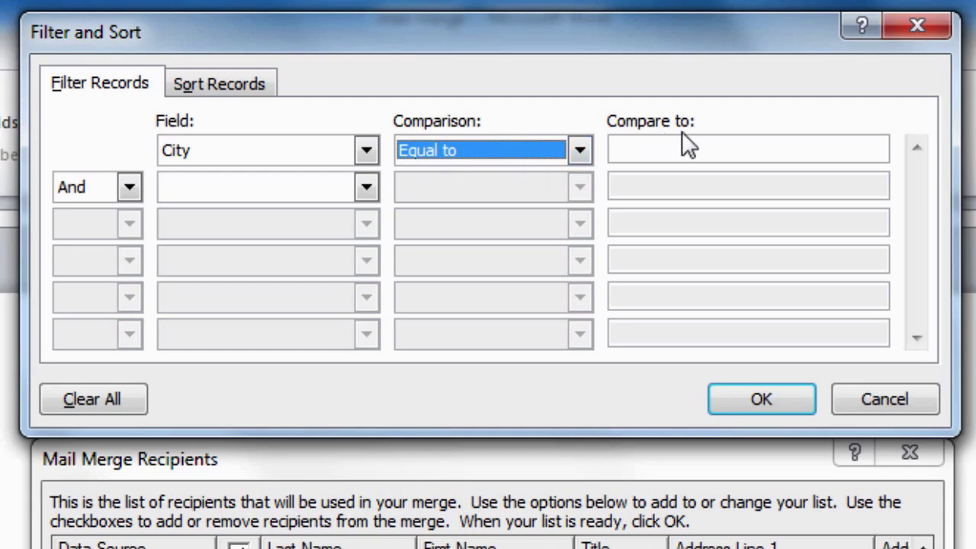
left_click(665, 150)
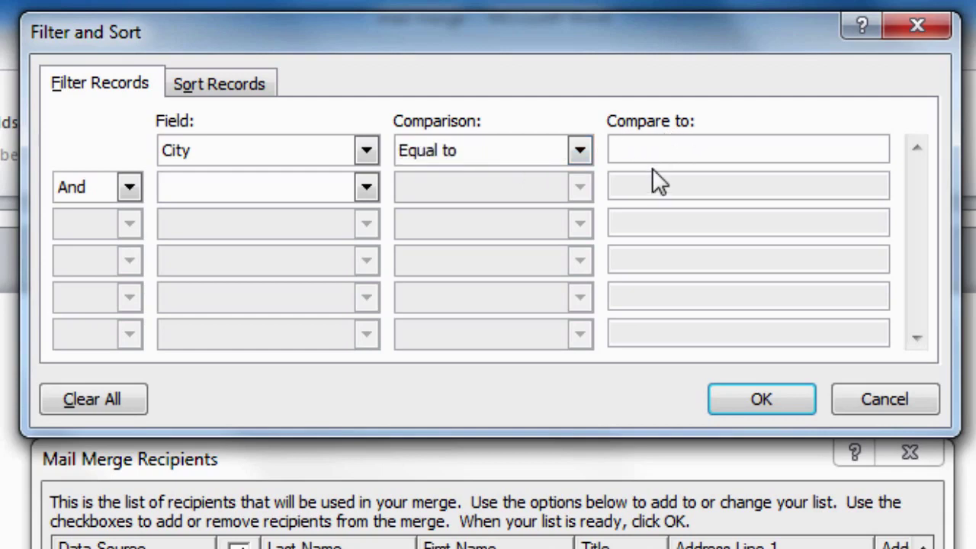
type("Quetta")
left_click(774, 405)
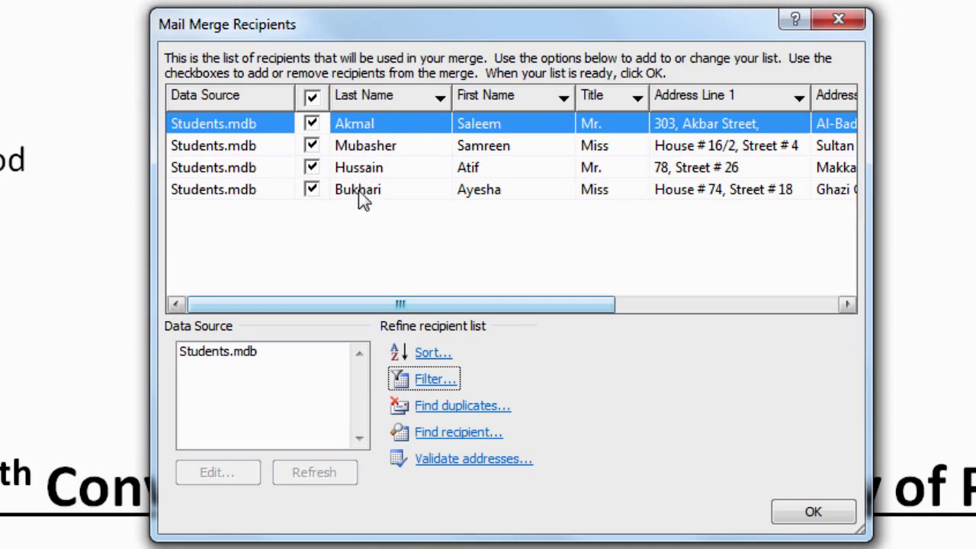
Set the City column filter back to (All) and sort recipients by City ascending
left_click_drag(454, 308, 699, 307)
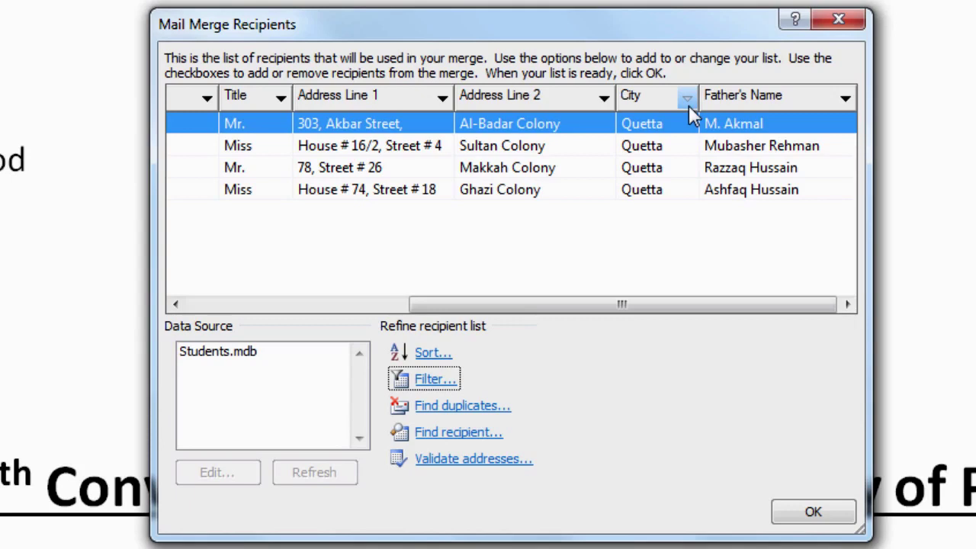
left_click(687, 99)
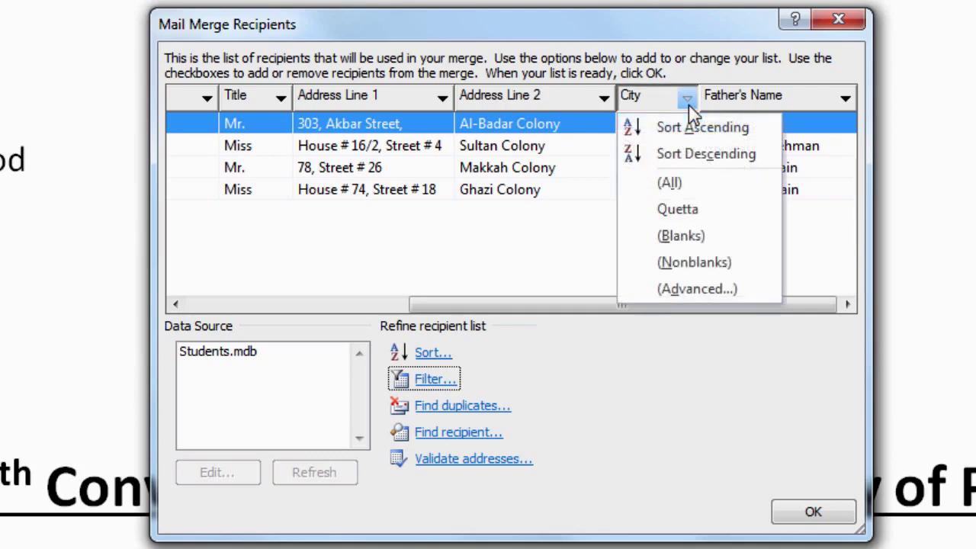
left_click(669, 183)
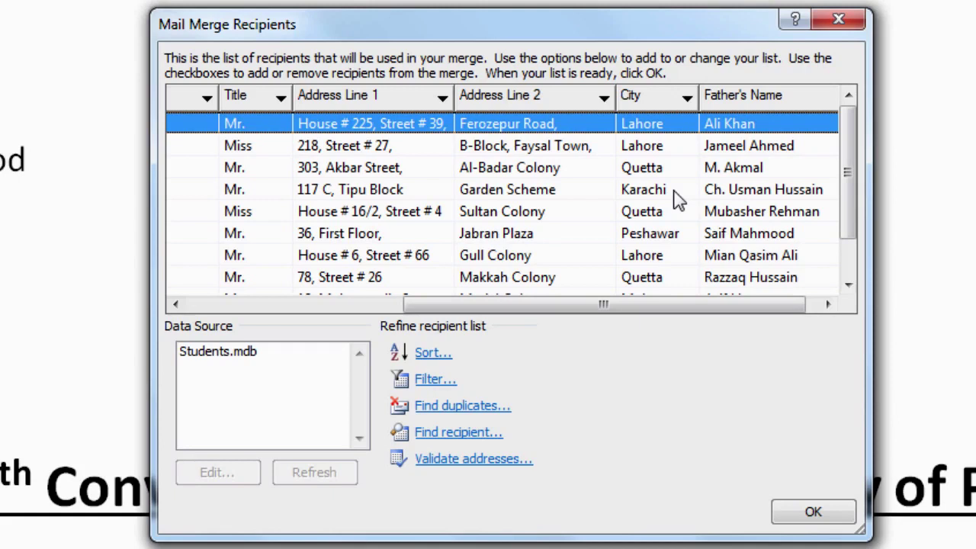
left_click(655, 99)
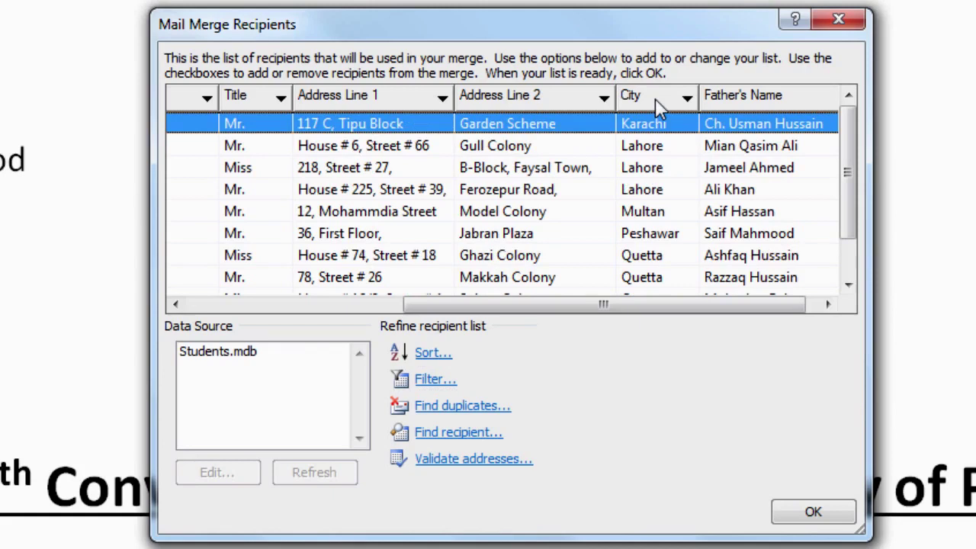
Sort the Mail Merge recipients by City descending: Quetta, Peshawar, Multan, then Lahore
left_click(655, 99)
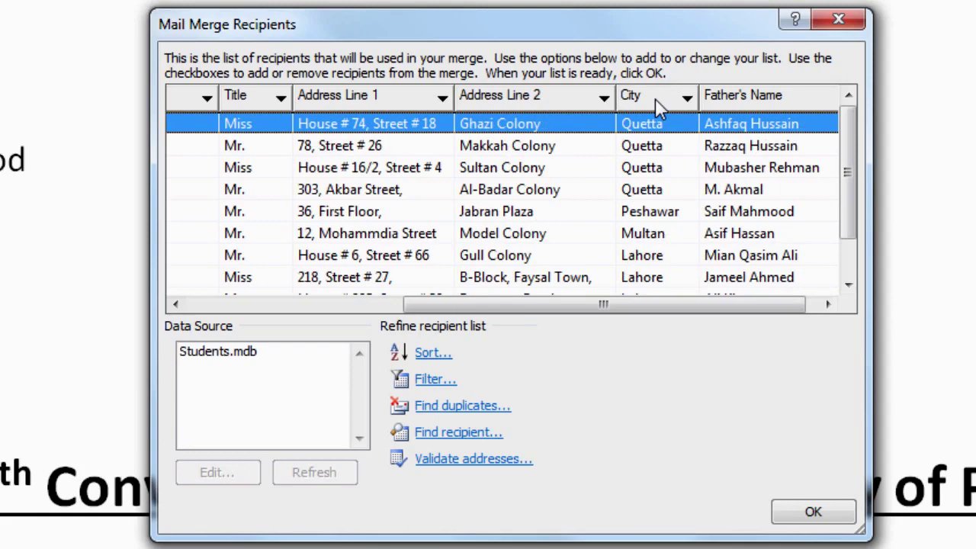
left_click(655, 98)
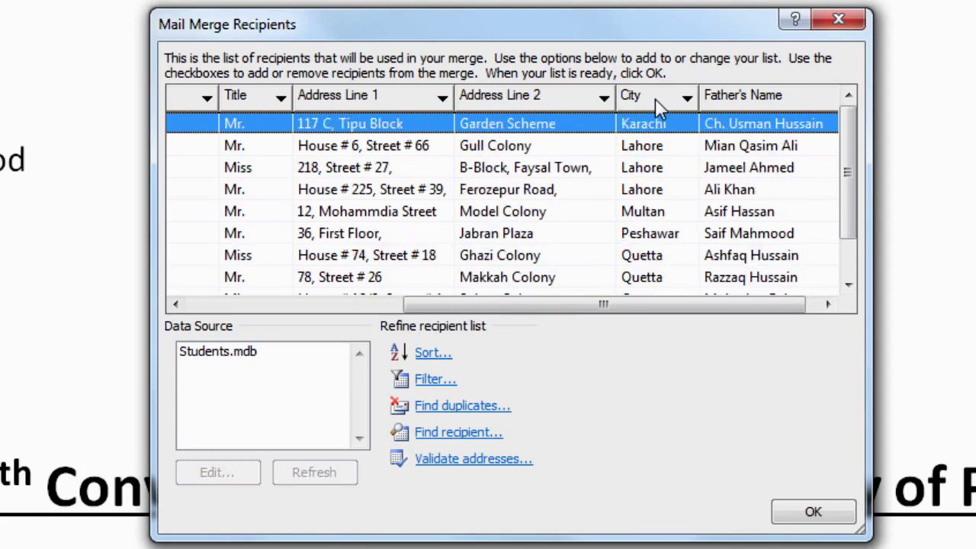
left_click(655, 99)
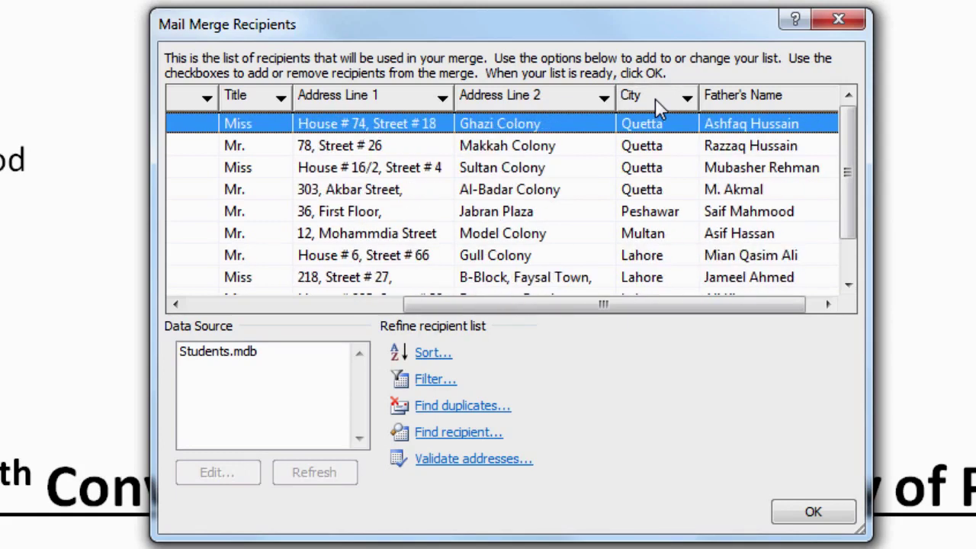
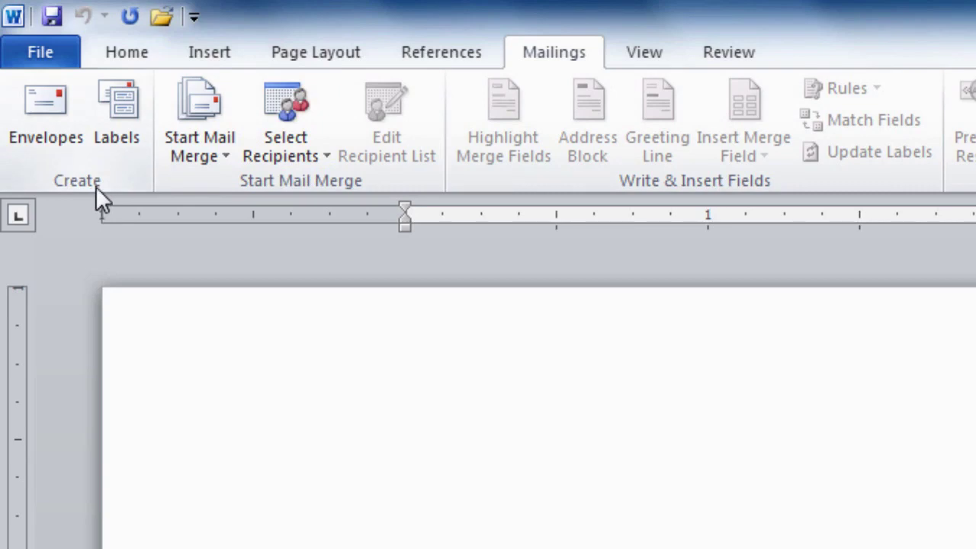
Start an envelope and keep the Size 10 (4 1/8 x 9 1/2 in) envelope options unchanged
left_click(55, 144)
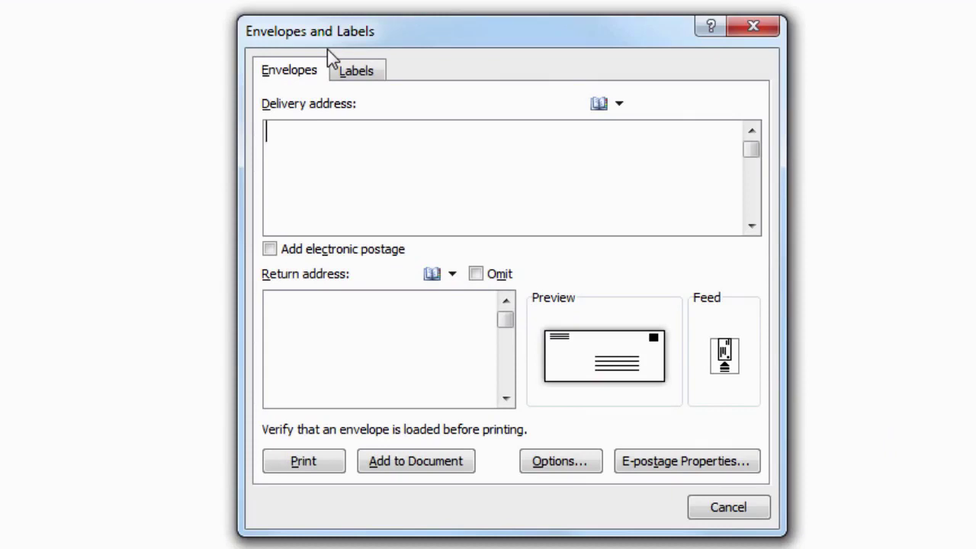
left_click(568, 465)
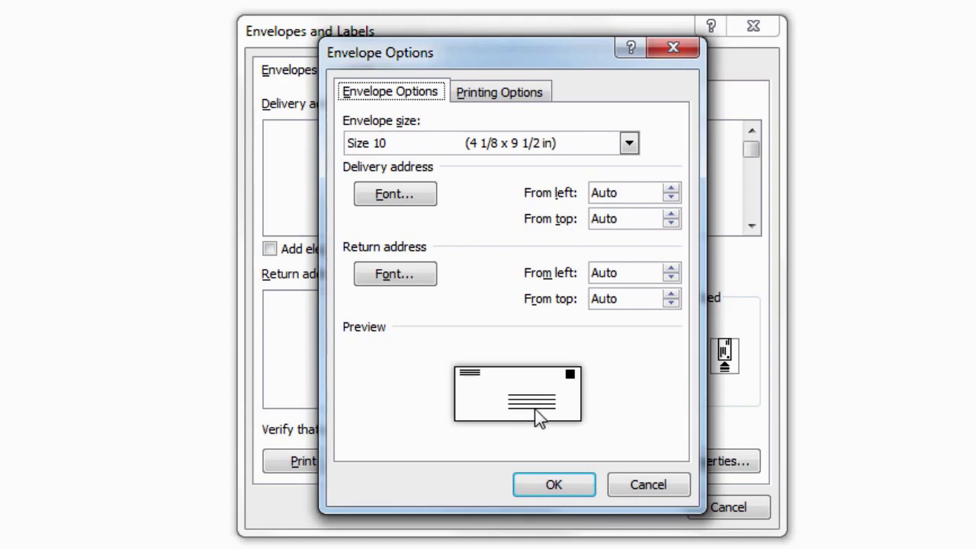
left_click(556, 488)
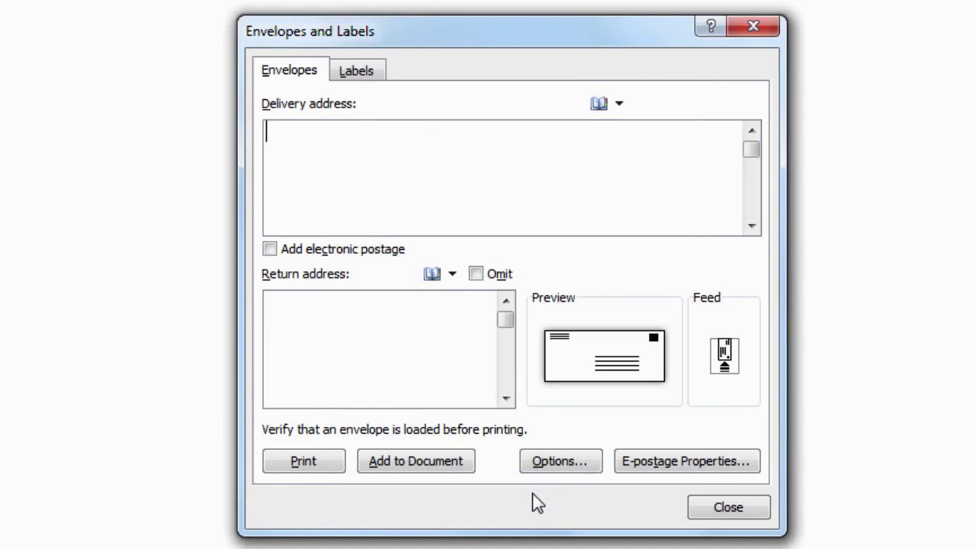
Add the blank envelope to the document and place the cursor in its delivery address area
left_click(417, 466)
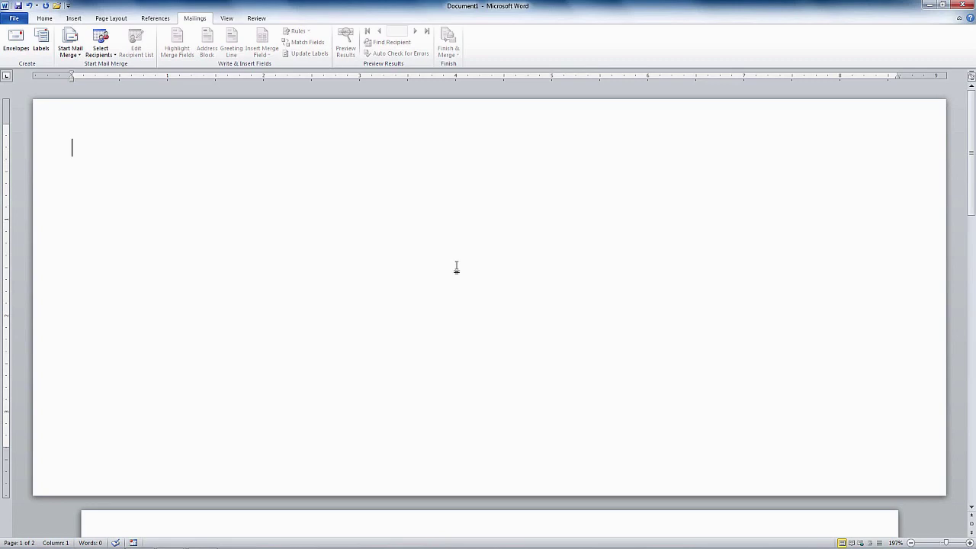
left_click(447, 323)
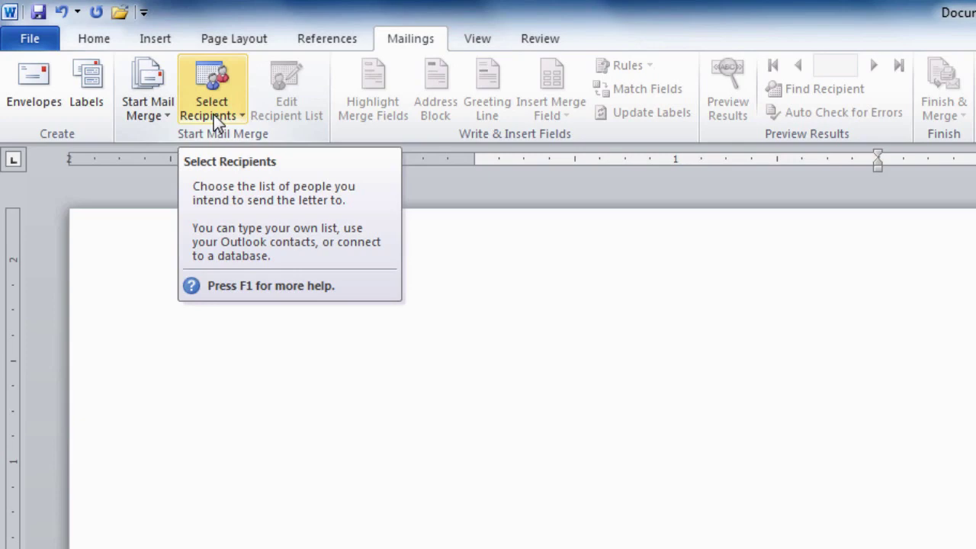
Use the existing Students database from My Data Sources as the envelope's recipient list
left_click(214, 114)
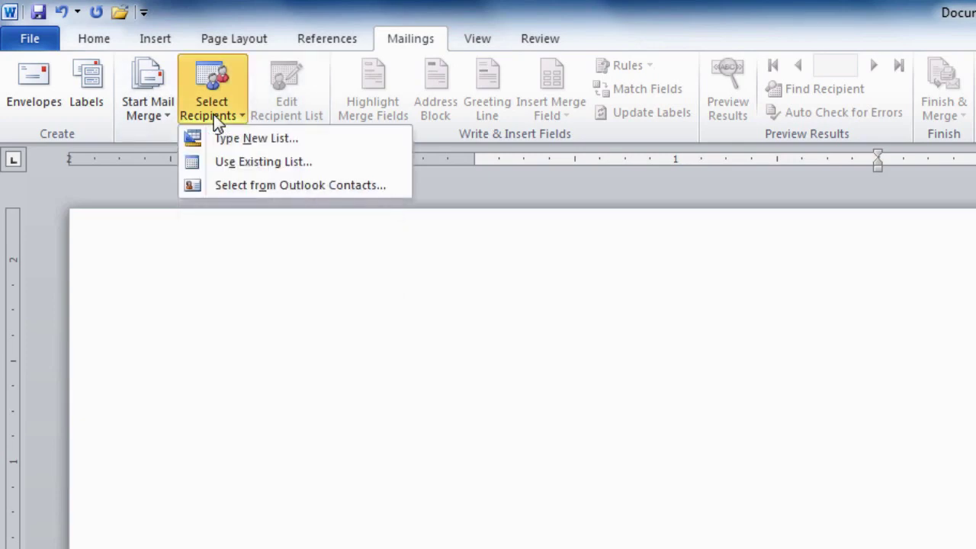
left_click(247, 163)
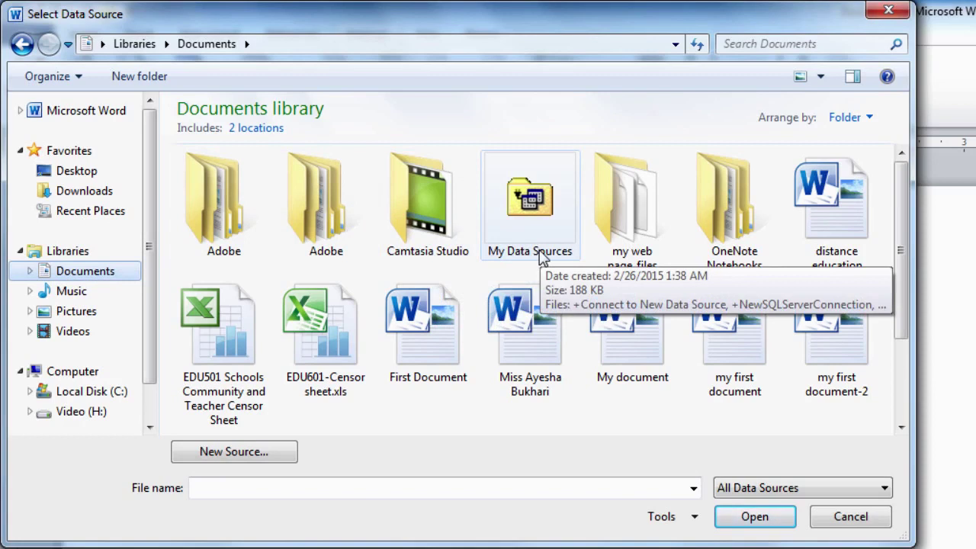
left_click(539, 258)
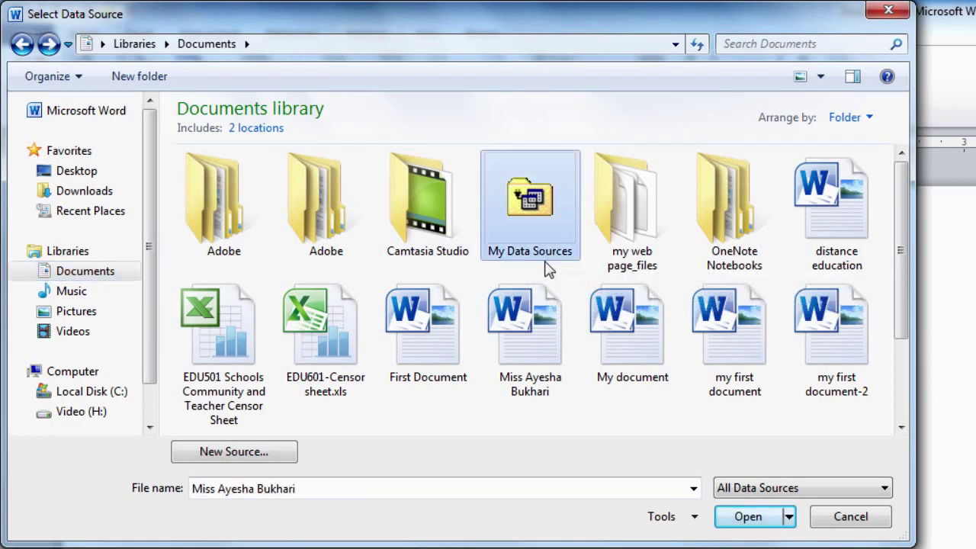
left_click(753, 526)
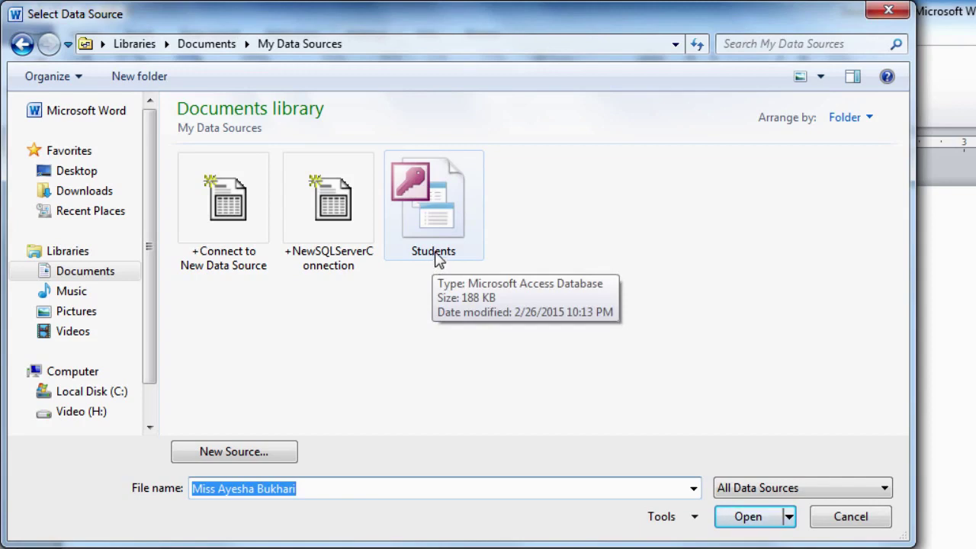
left_click(436, 259)
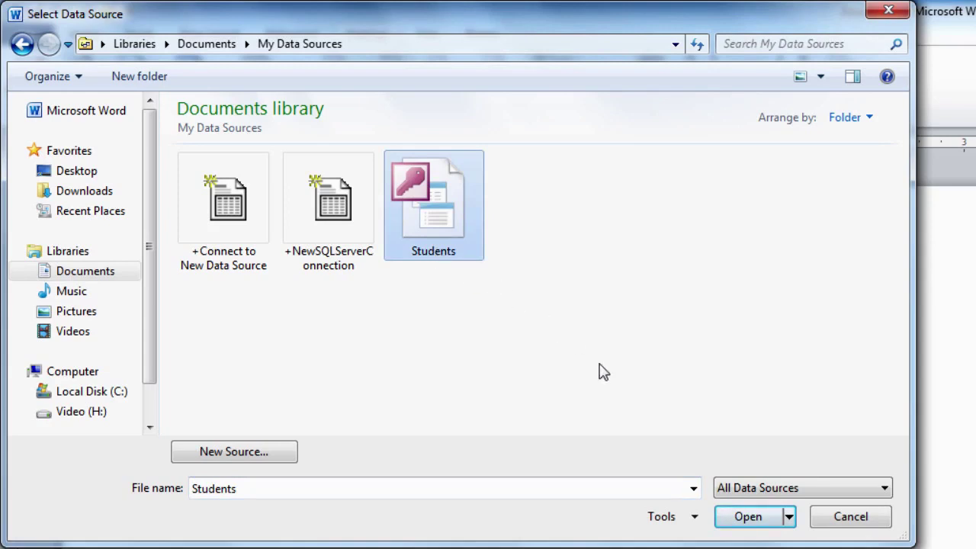
left_click(751, 518)
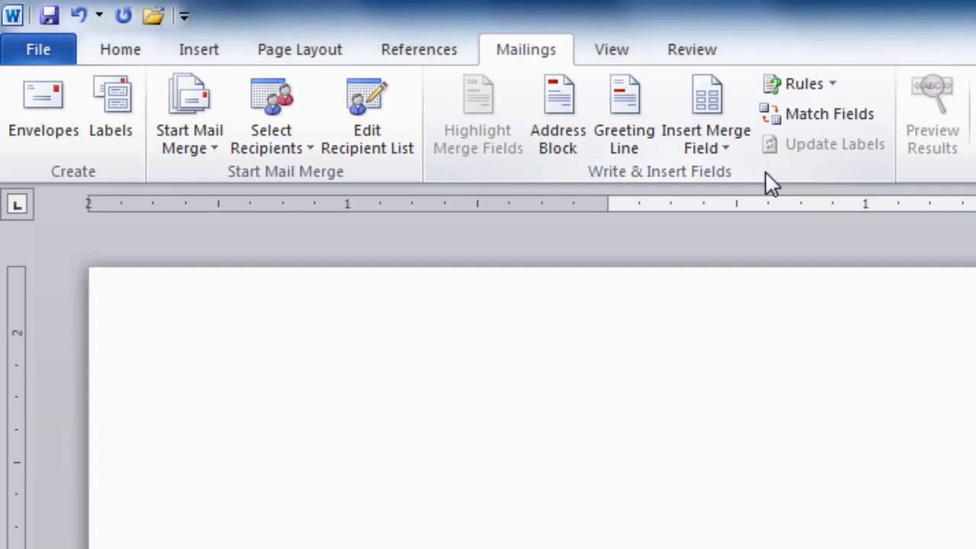
Insert the Title, First_Name and Last_Name merge fields into the delivery address
left_click(710, 129)
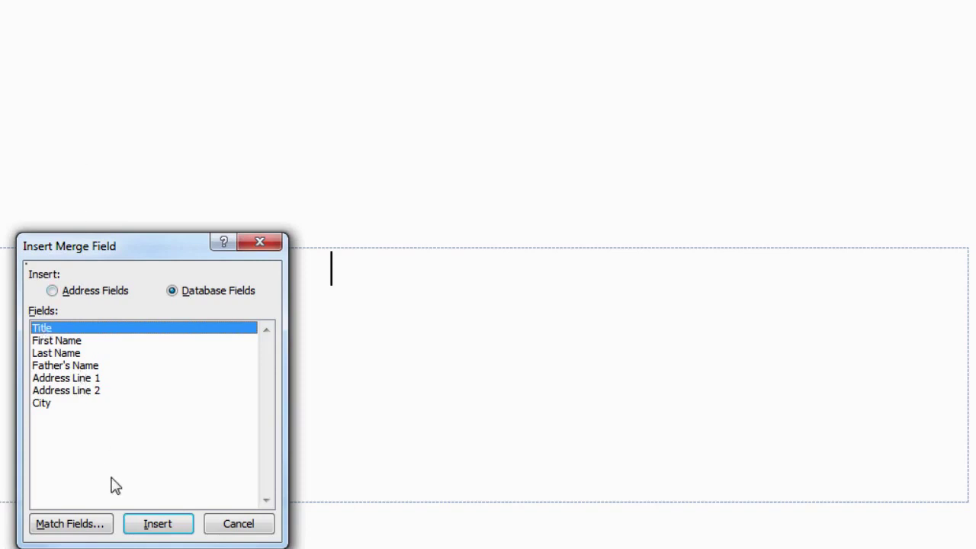
left_click(152, 526)
left_click(64, 340)
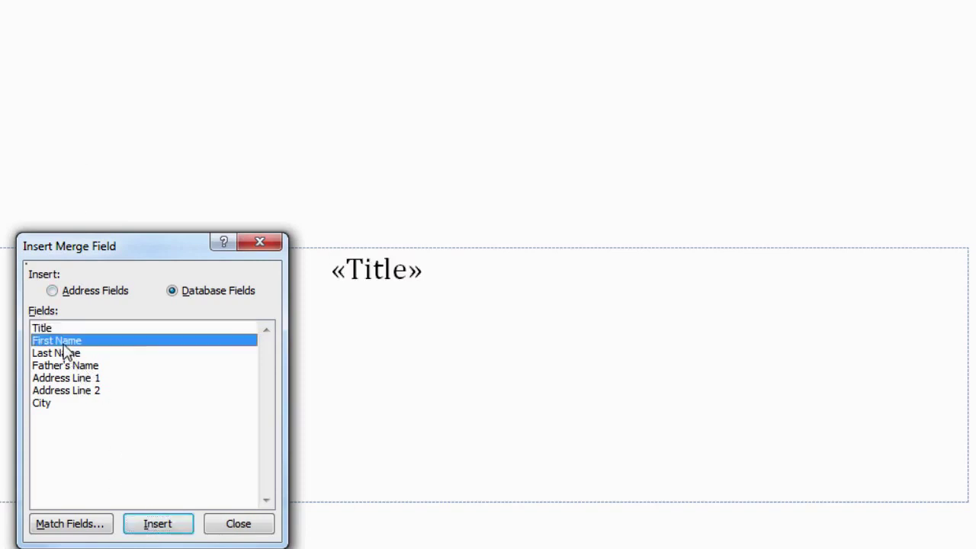
left_click(149, 524)
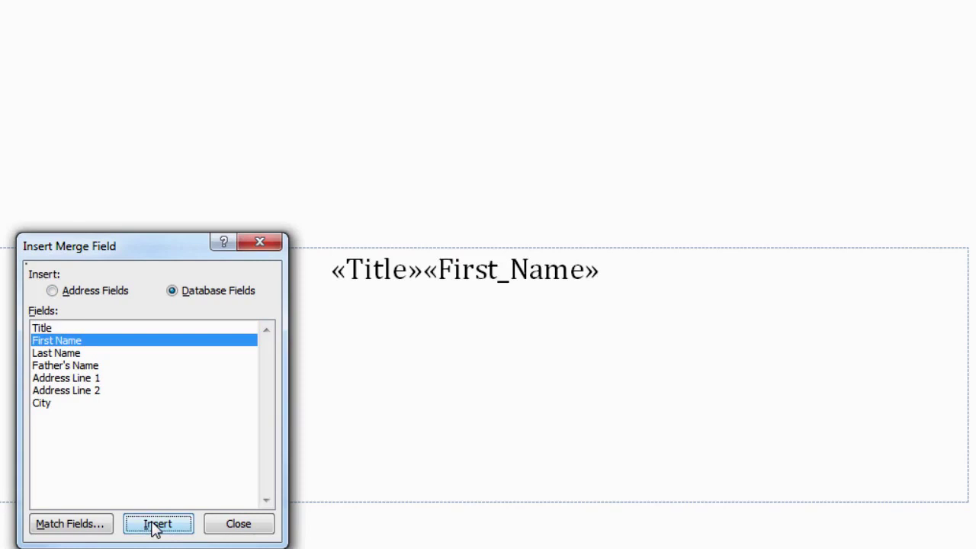
left_click(71, 354)
left_click(173, 525)
Add the Address_Line_1, Address_Line_2 and City merge fields after the name fields
left_click(78, 379)
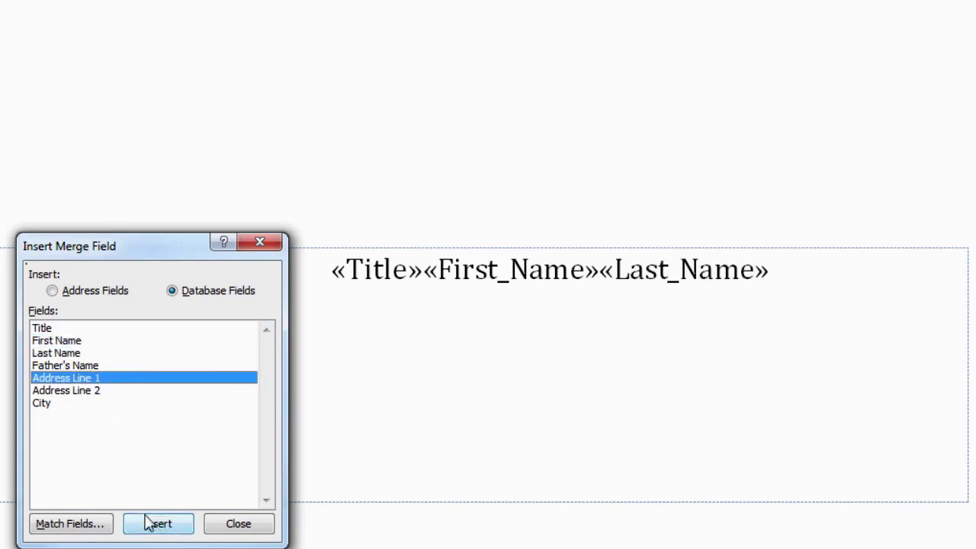
left_click(144, 523)
left_click(66, 392)
left_click(149, 516)
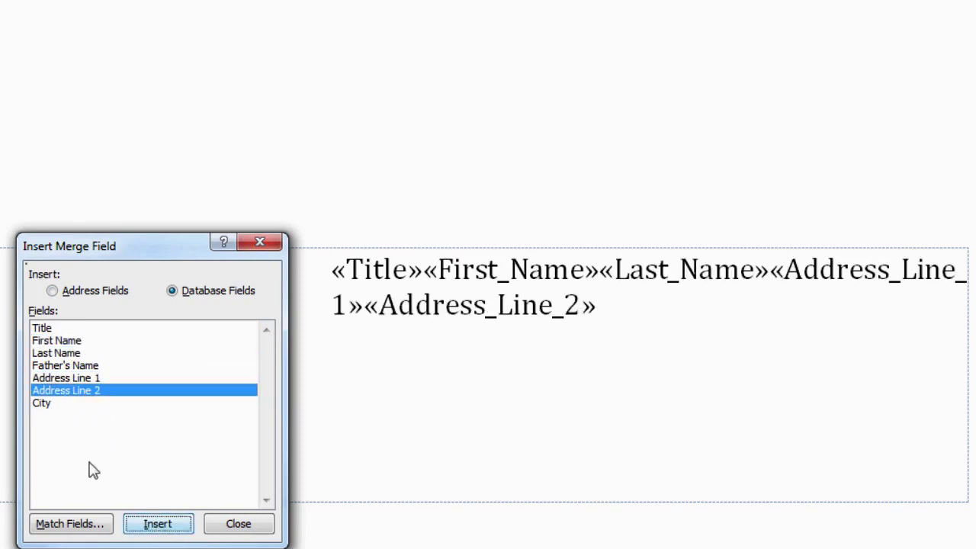
left_click(40, 404)
left_click(137, 523)
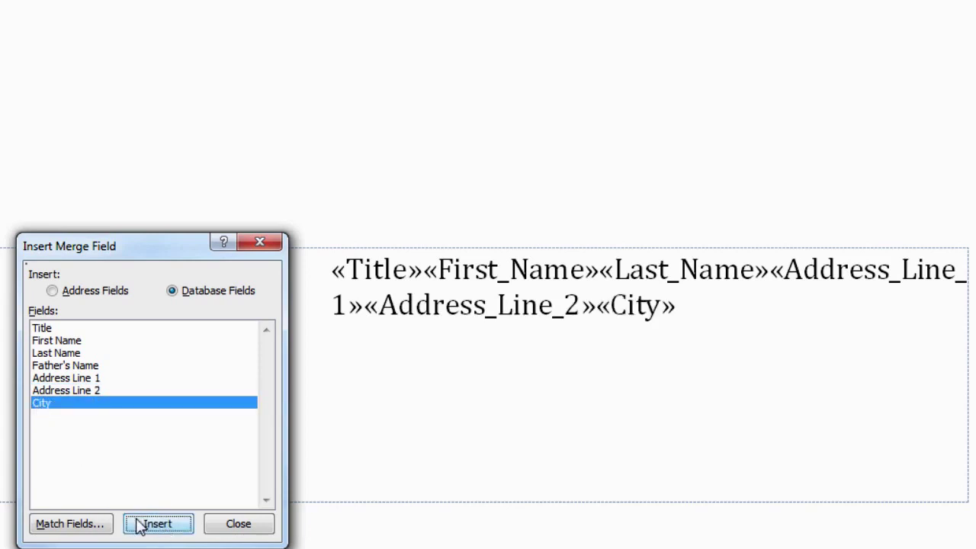
left_click(243, 527)
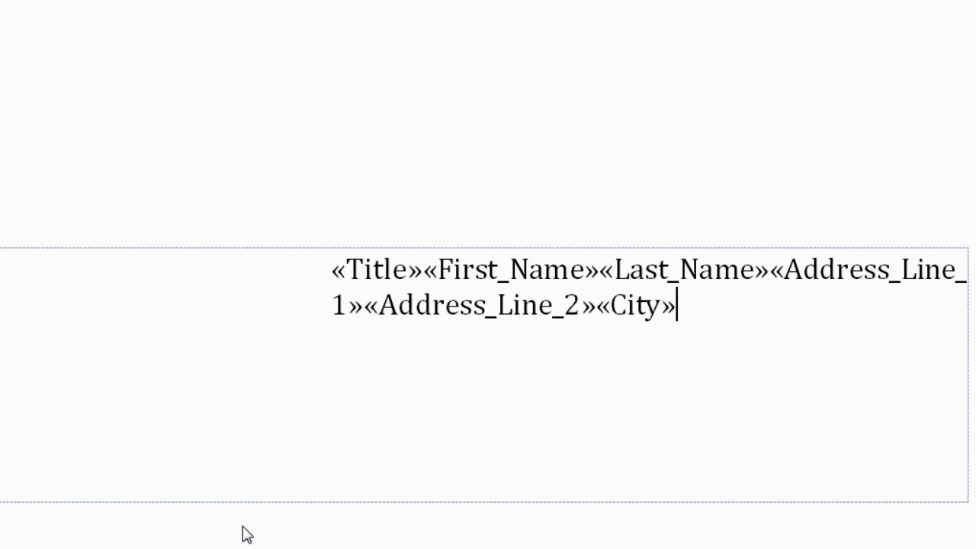